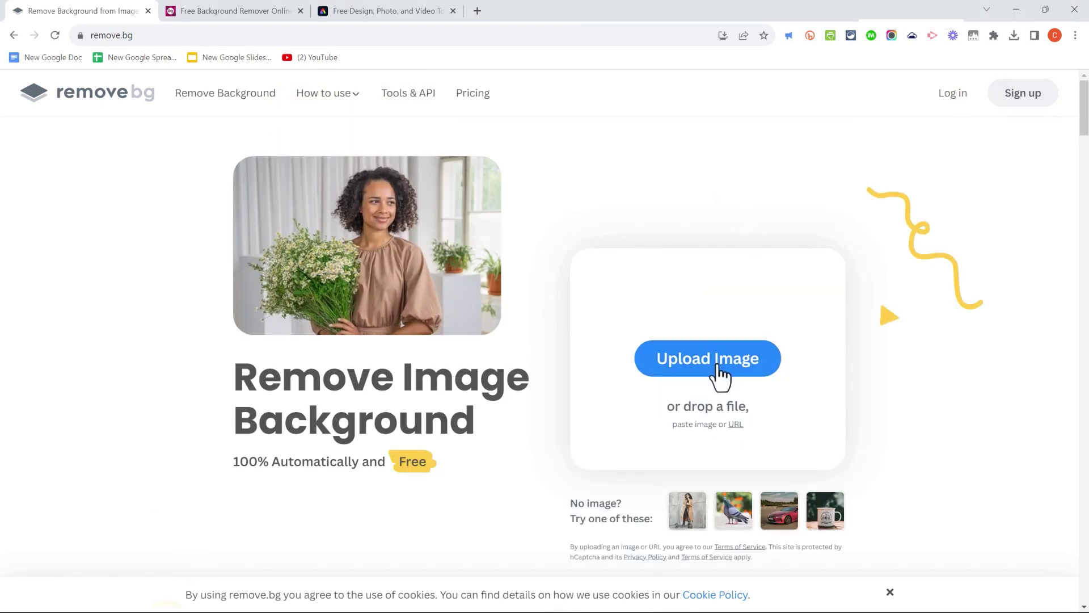
Step: Upload the Man in Street photo to remove.bg and review the cutout in the Erase / Restore editor
click(716, 366)
double_click(148, 128)
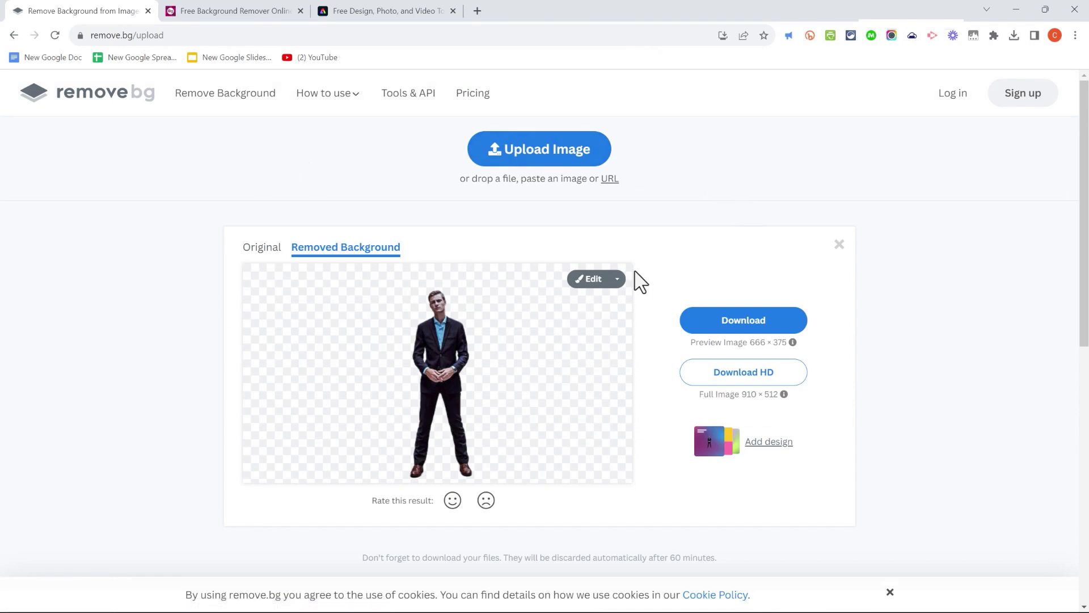
click(603, 283)
click(860, 207)
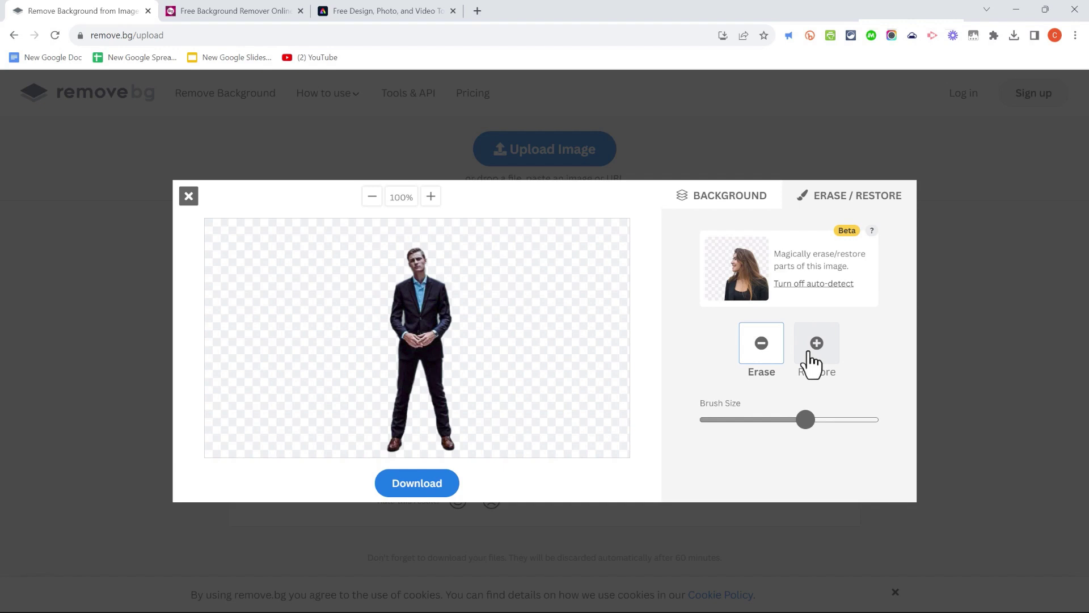
key(Escape)
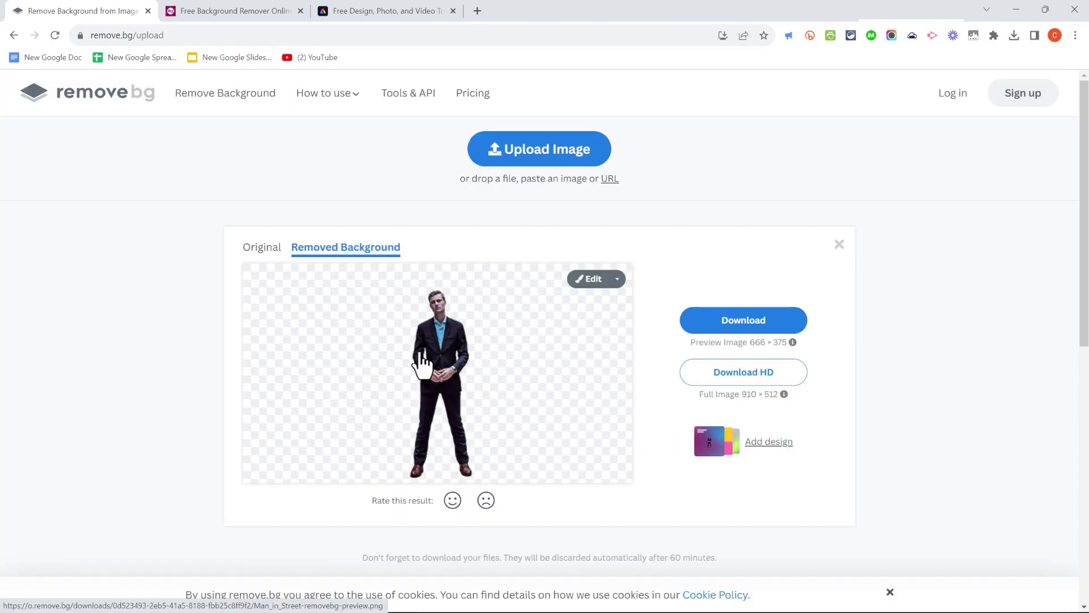
Step: Download the 55.6 KB cut-out PNG and view it in Photos before closing it
click(749, 320)
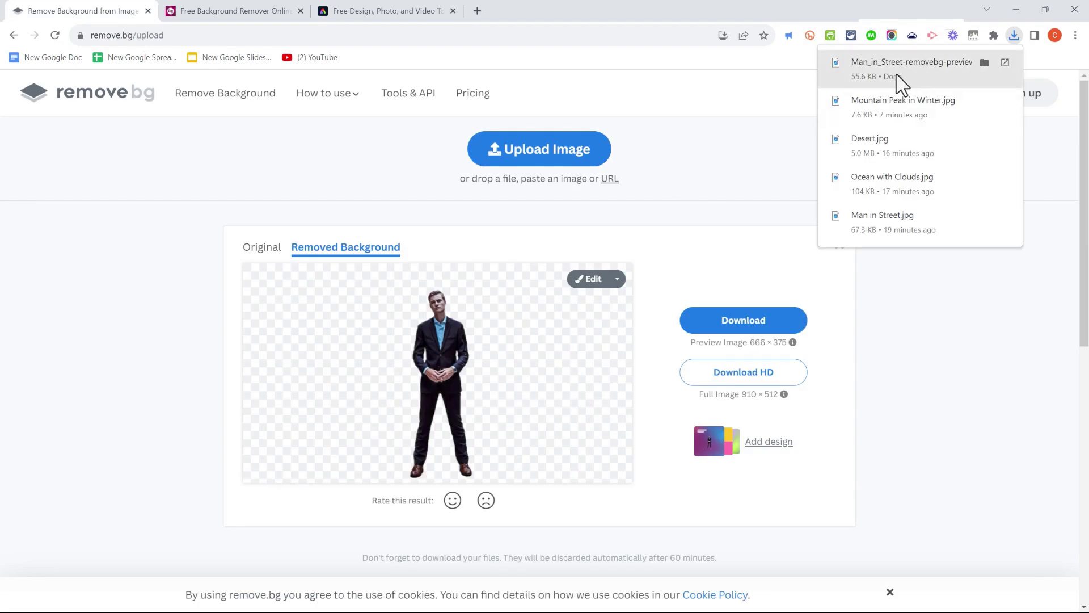
click(897, 75)
key(Return)
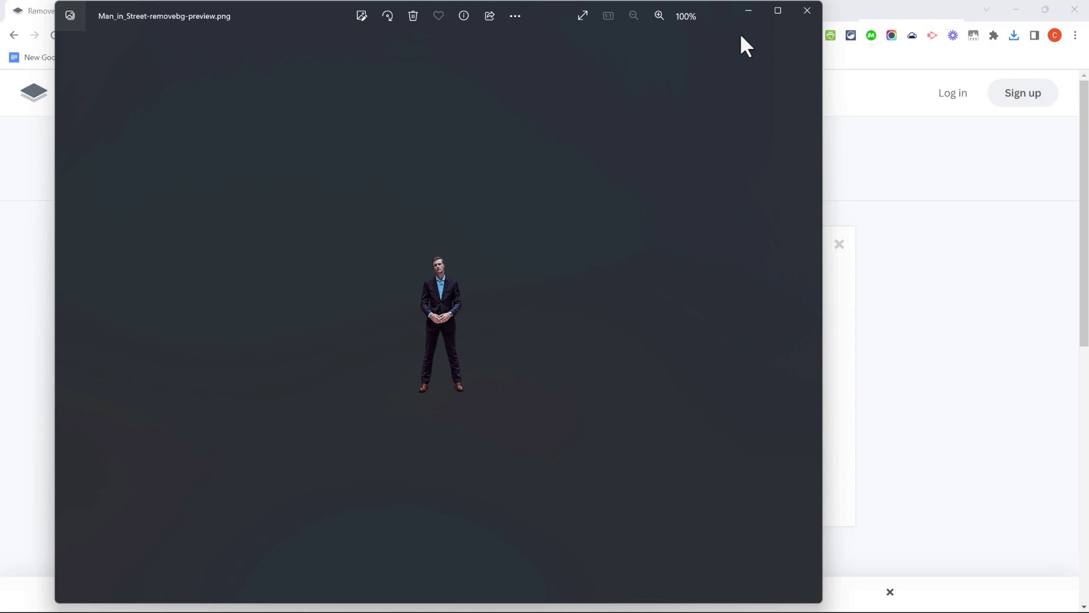
click(807, 11)
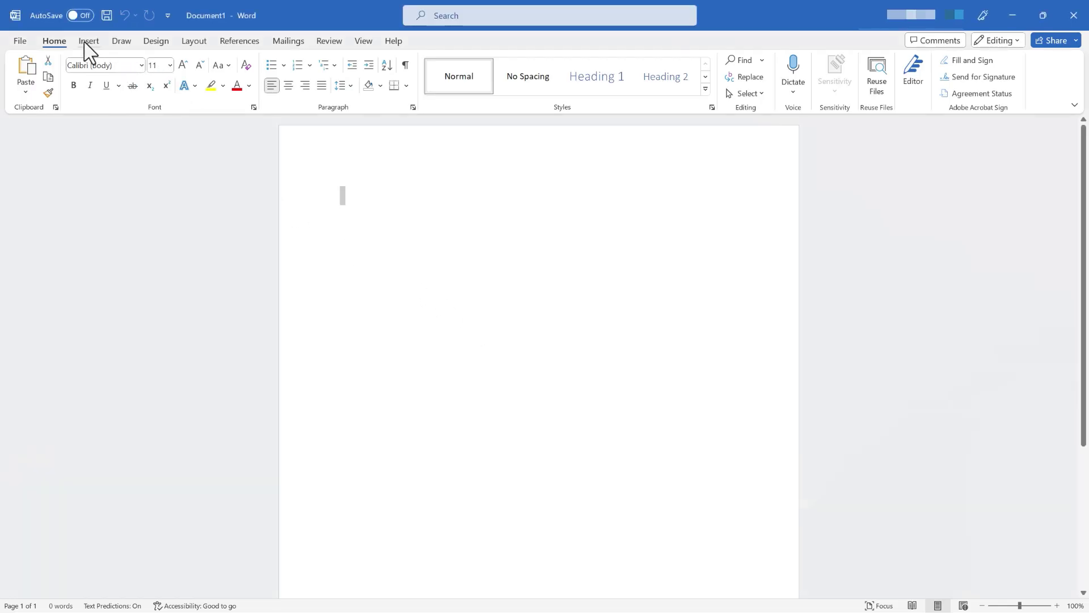
Step: Insert the Mountain Peak in Winter photo on the blank Word page
click(91, 47)
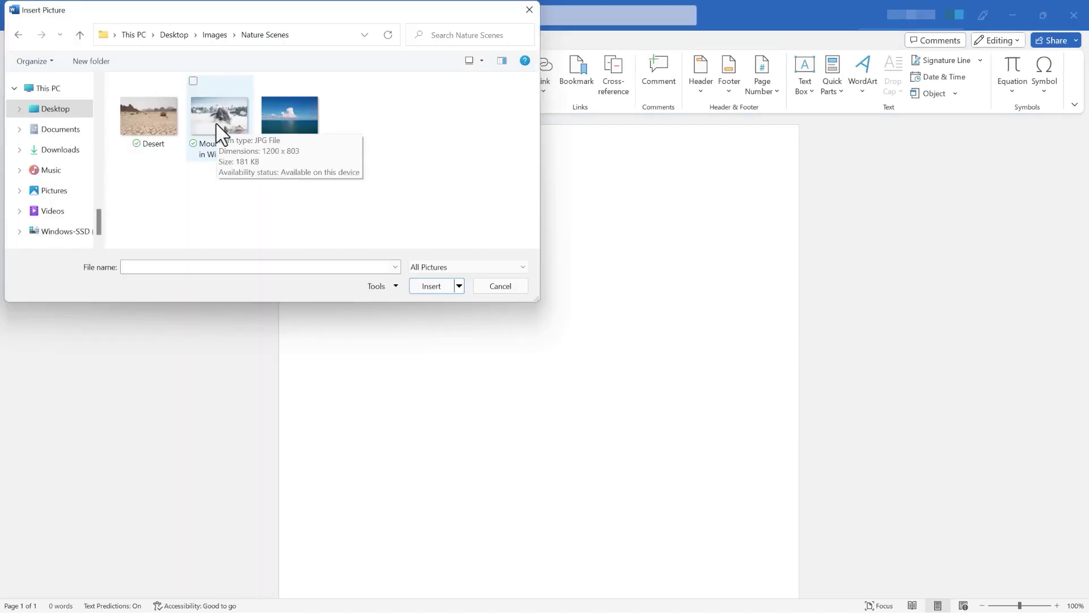
double_click(219, 131)
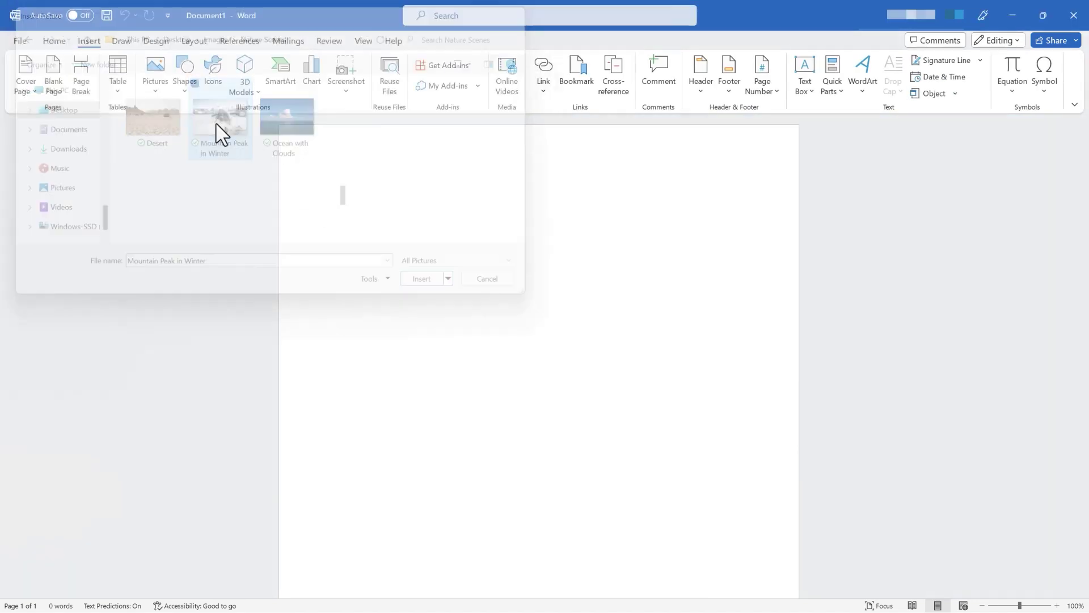
click(89, 42)
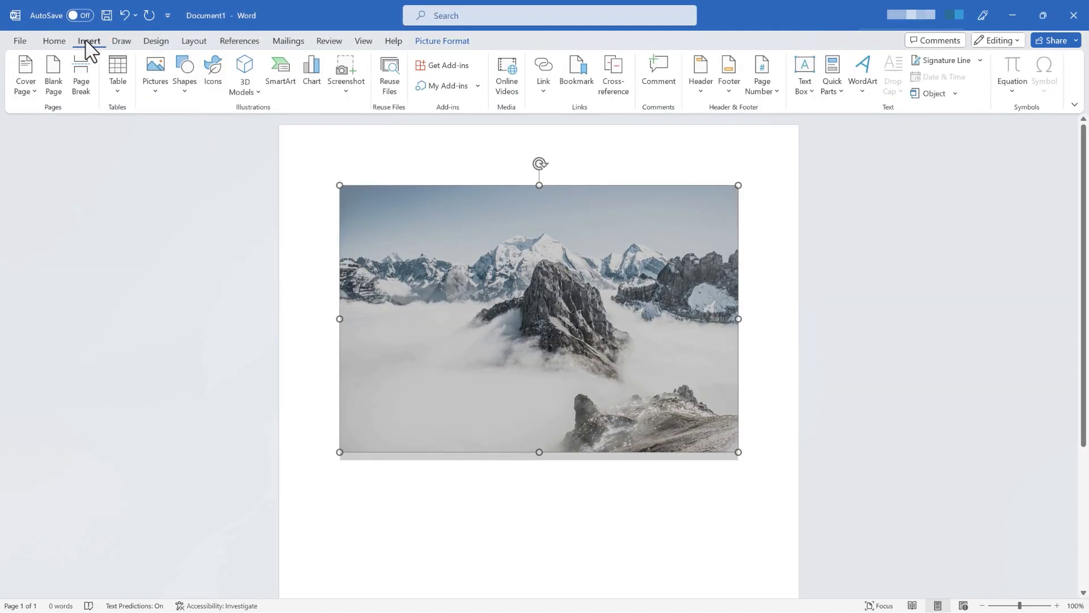
click(155, 71)
click(180, 135)
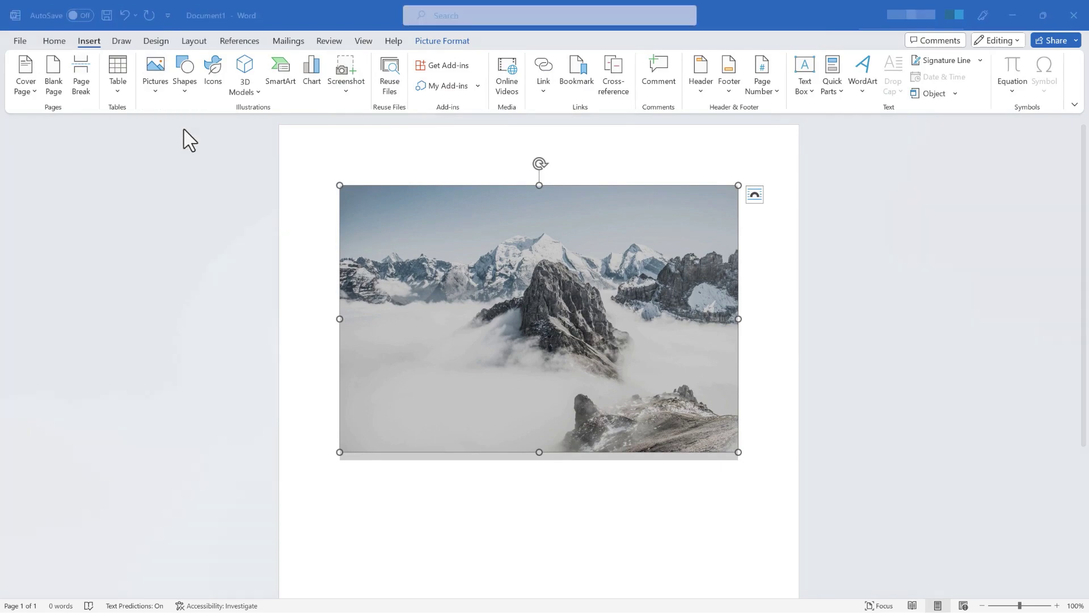
click(59, 150)
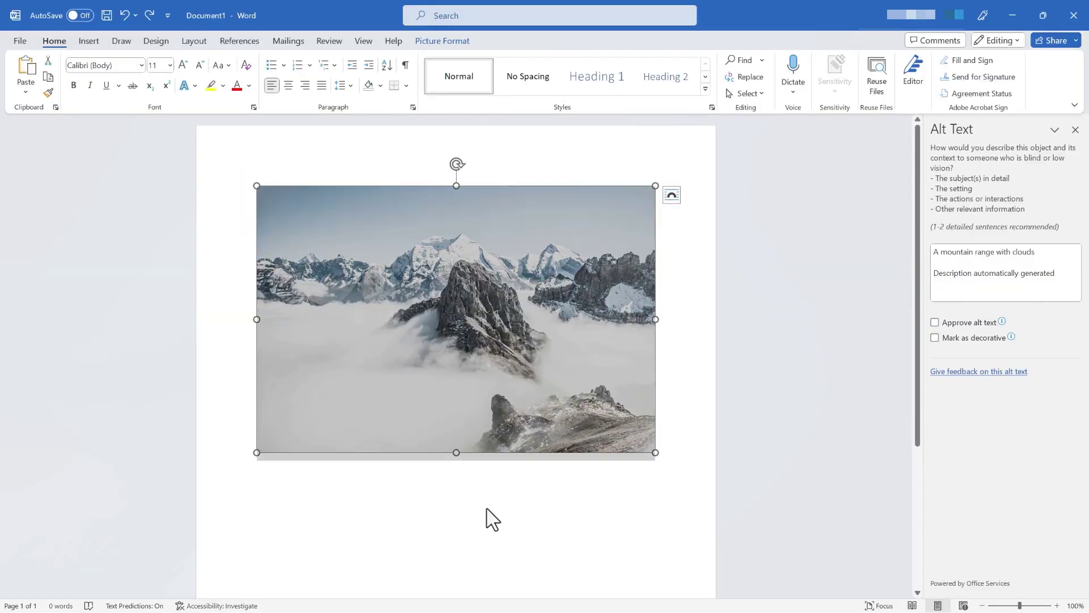
Step: Below the mountain photo, begin inserting a second picture from this device
click(682, 500)
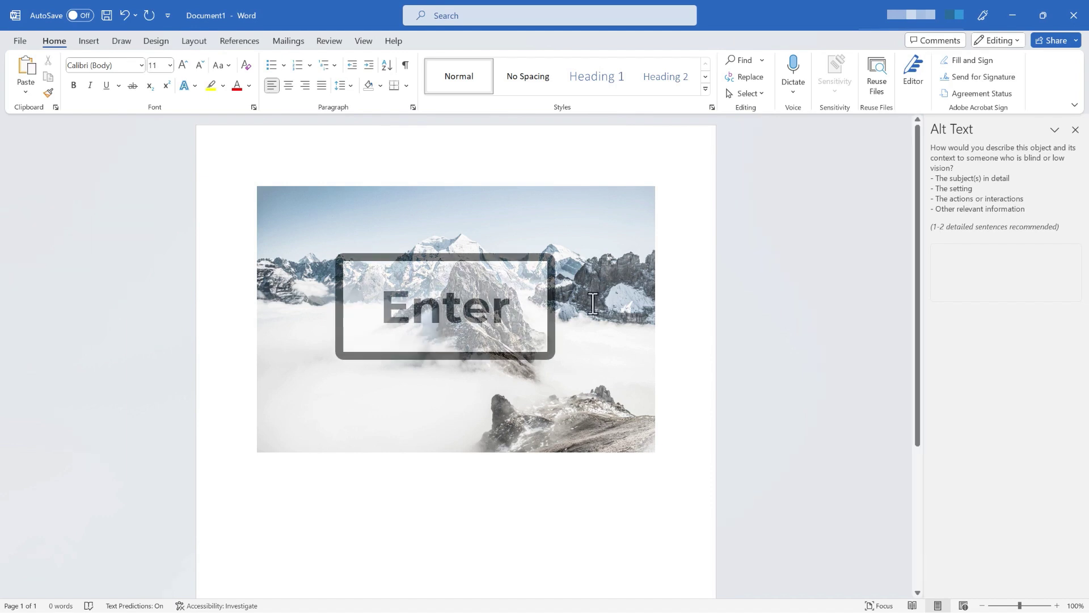
click(89, 41)
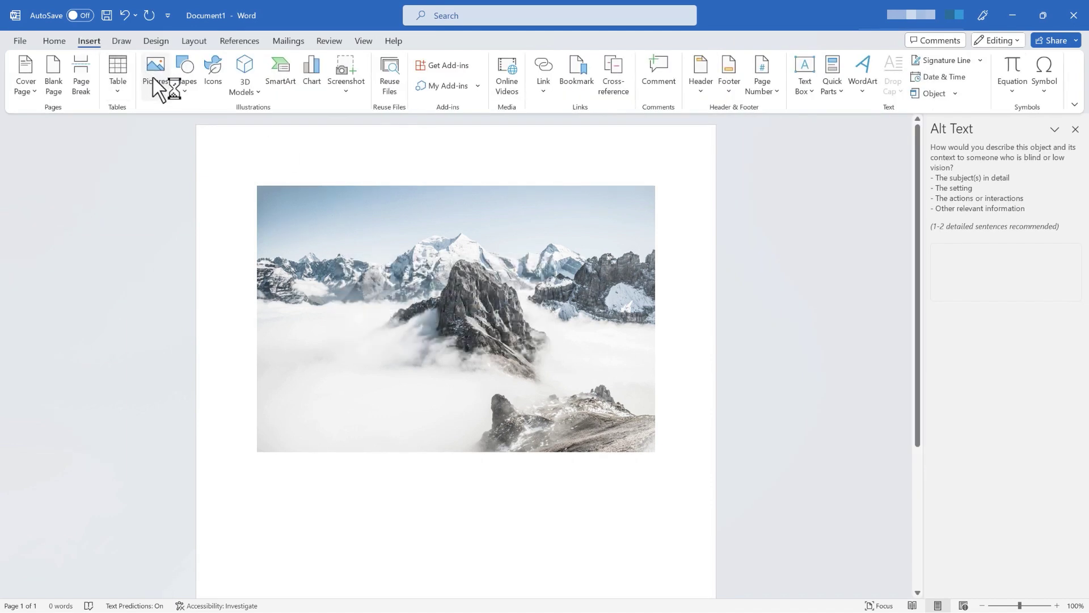
click(155, 80)
click(182, 132)
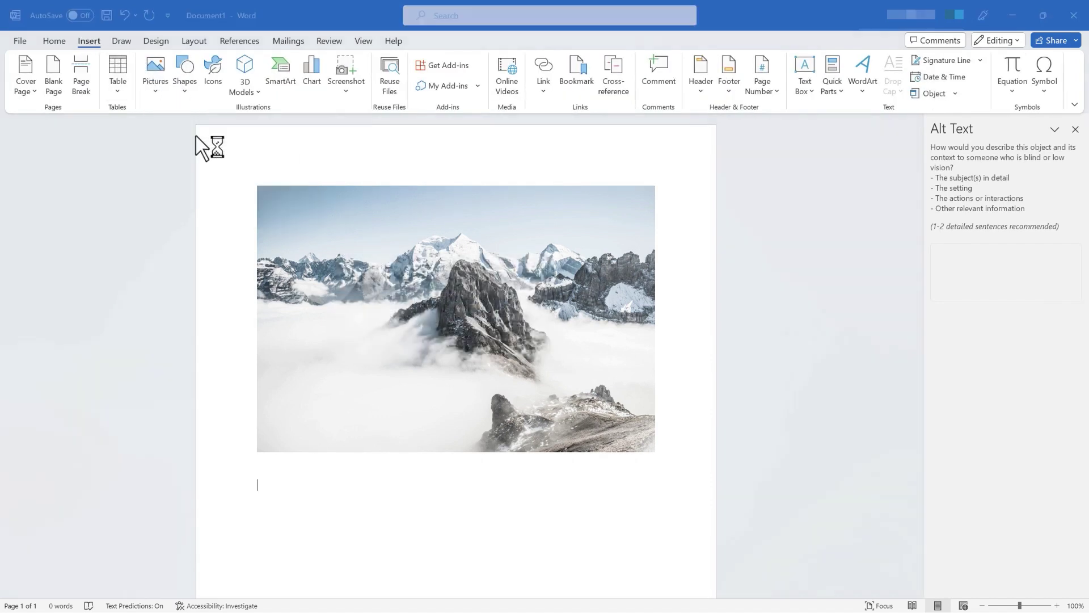
Step: Insert the removebg cut-out PNG and set its wrapping to In Front of Text
click(153, 125)
double_click(153, 132)
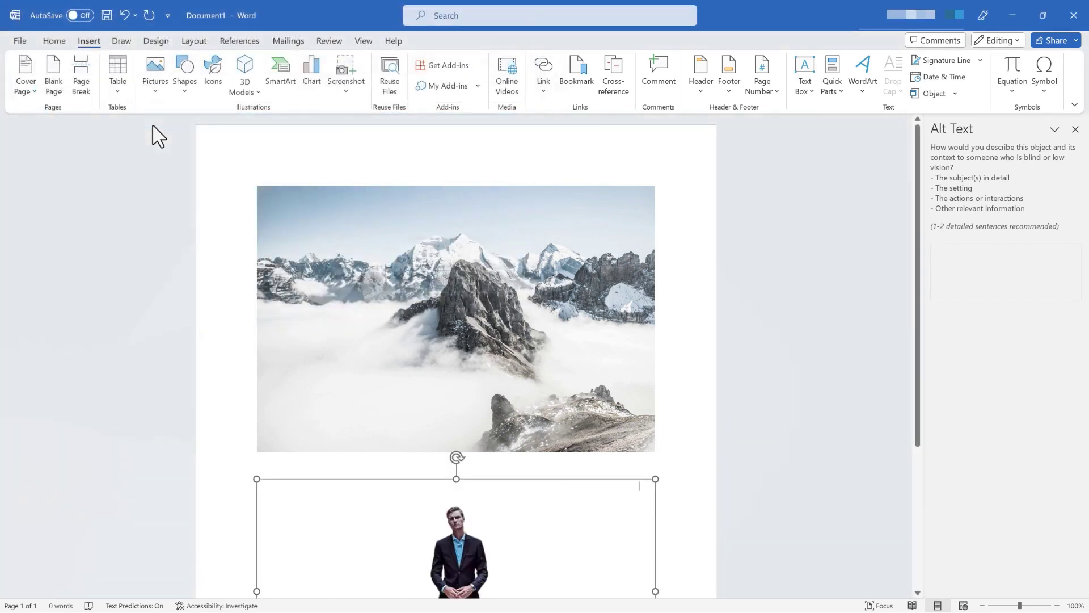
right_click(455, 366)
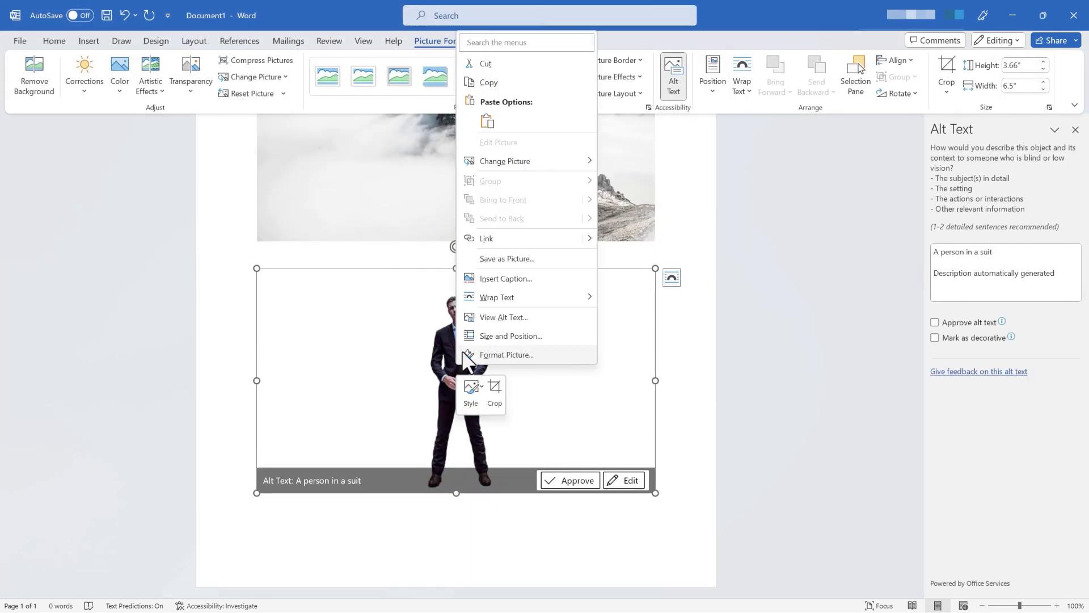
mouse_move(502, 303)
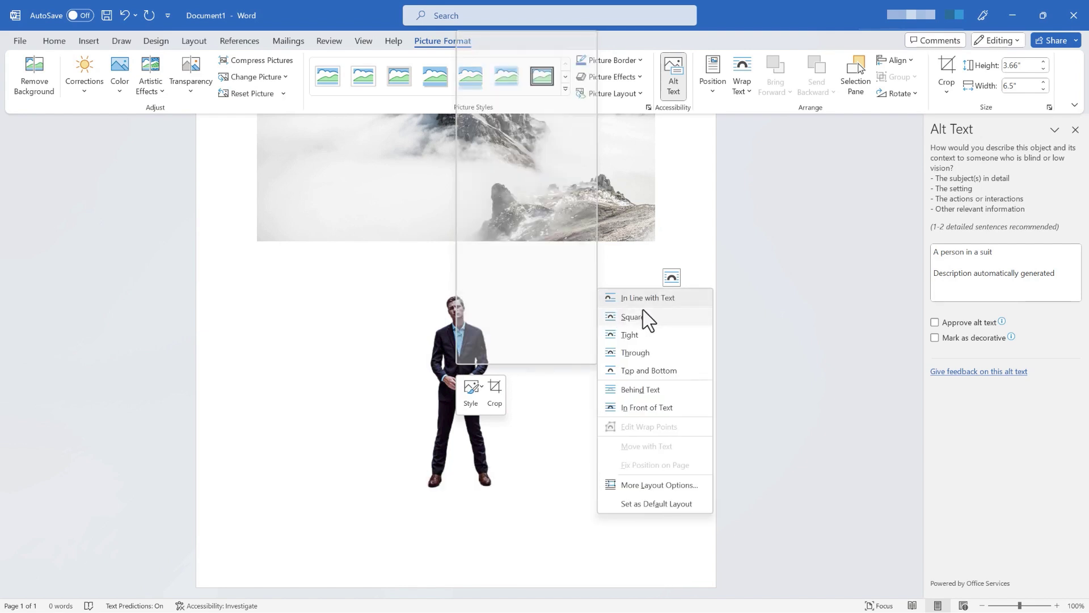
click(644, 408)
Step: Drag the cut-out man onto the mountain photo so he stands over the peaks
drag(532, 445, 518, 240)
scroll(518, 240, up, 3)
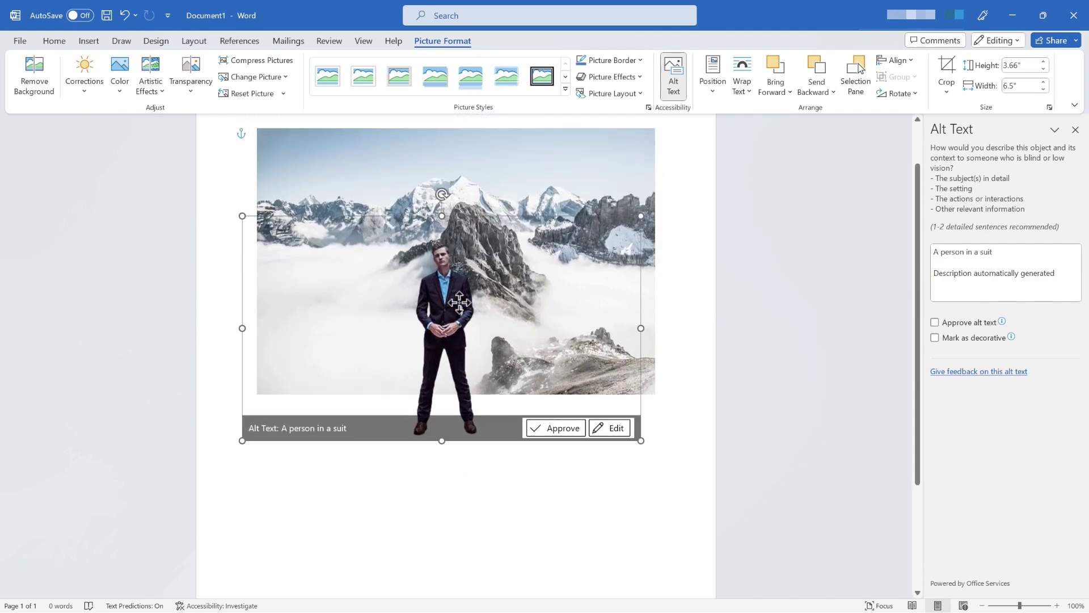
click(791, 382)
scroll(608, 397, up, 2)
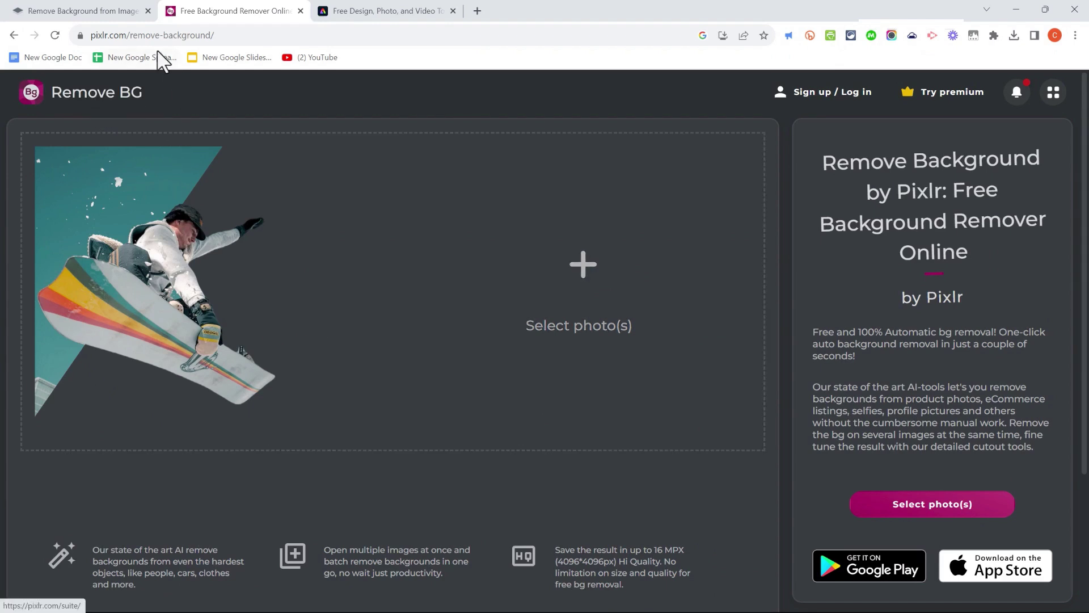
drag(131, 35, 256, 49)
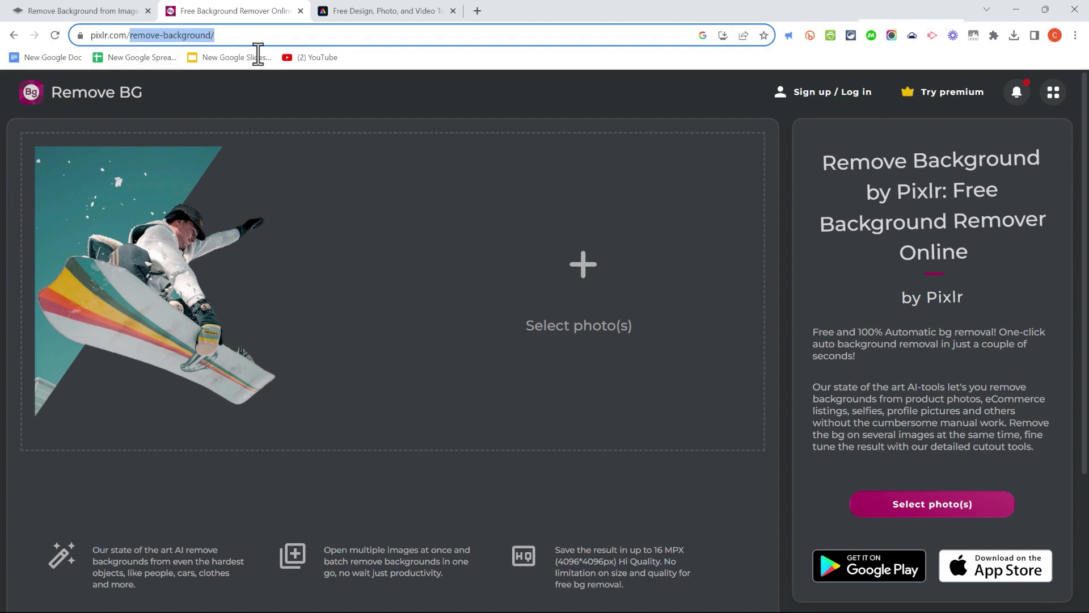
key(BackSpace)
key(Return)
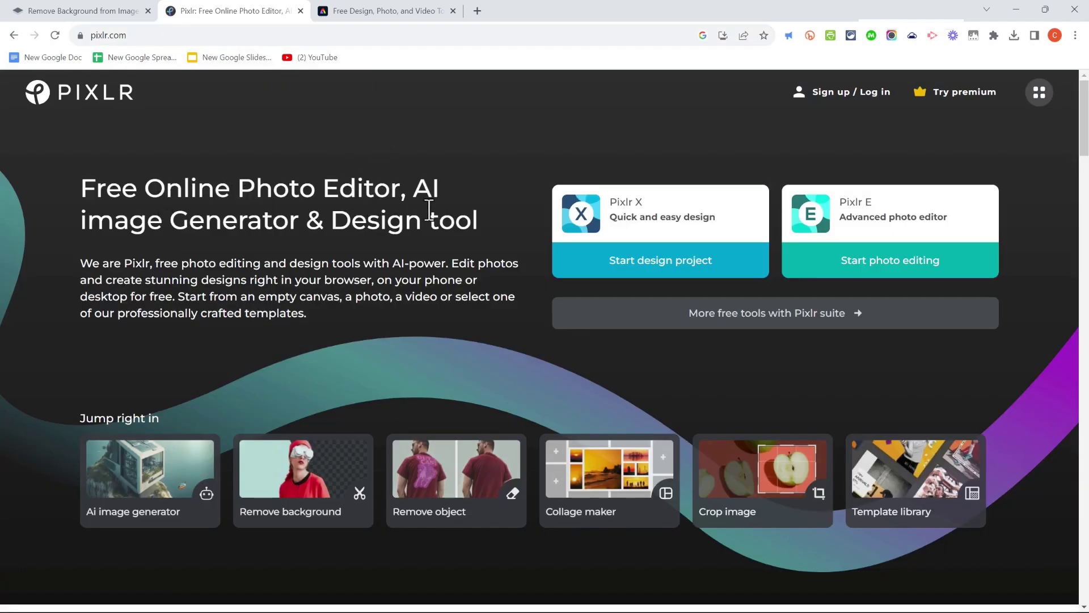
scroll(338, 355, down, 2)
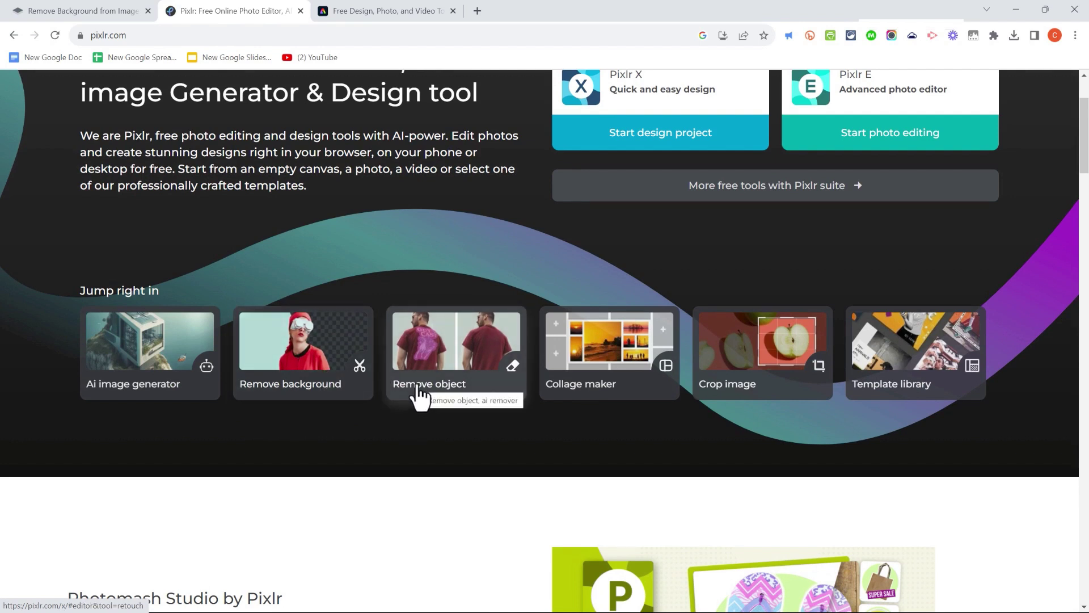
click(306, 368)
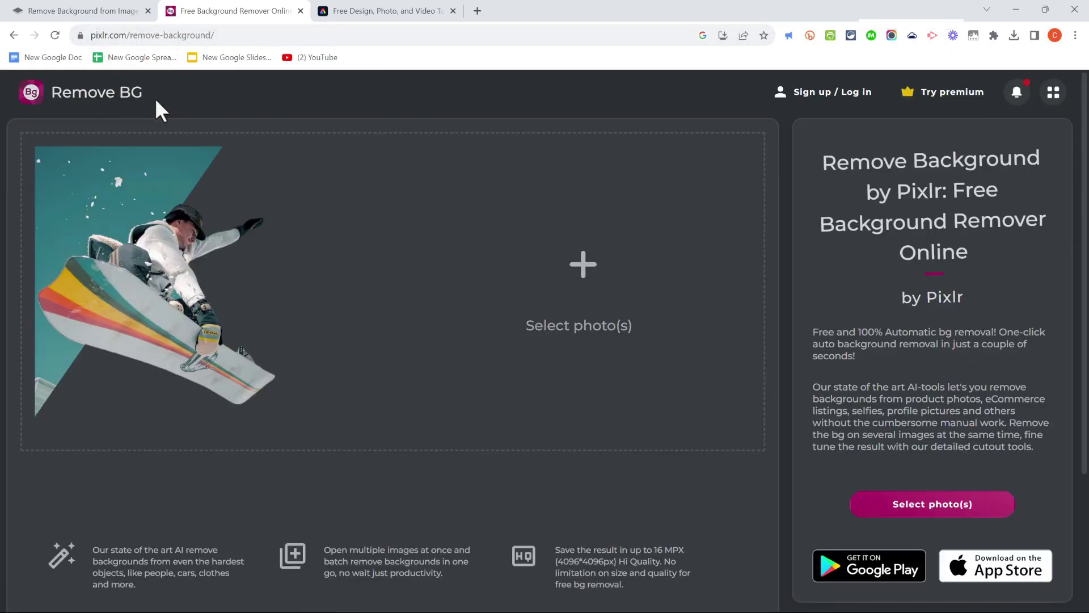
Step: Cut out Man in Street in Pixlr, save it as Man in Street.png and view it
click(585, 273)
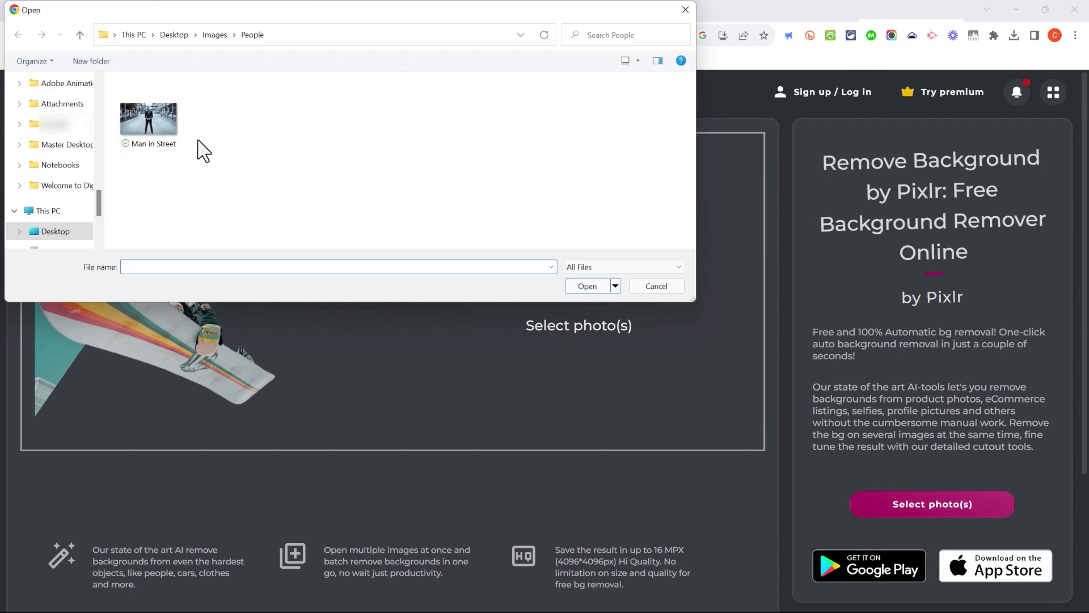
double_click(169, 132)
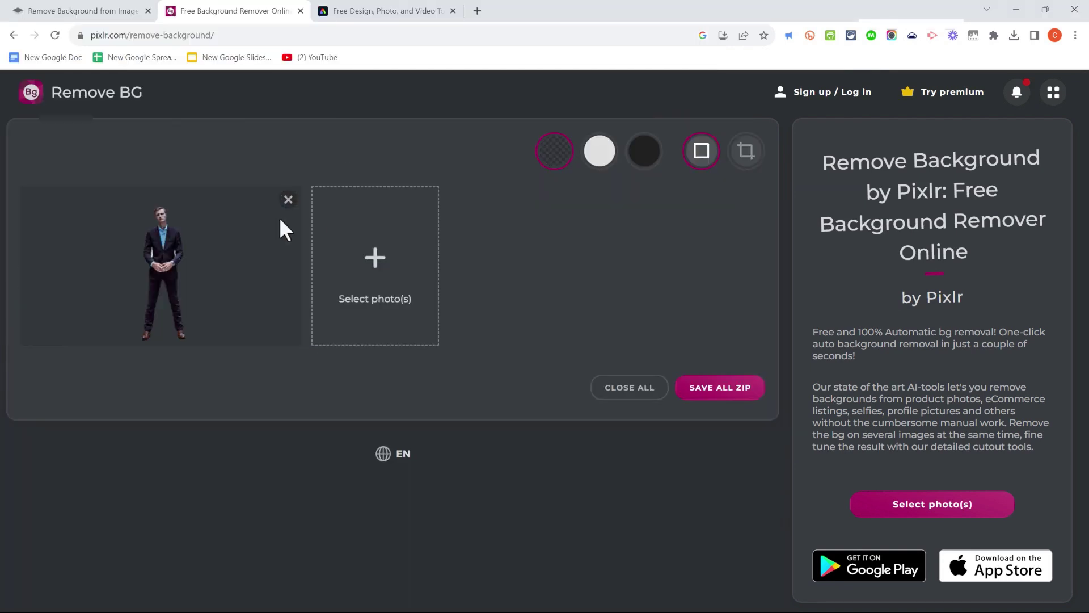
mouse_move(216, 284)
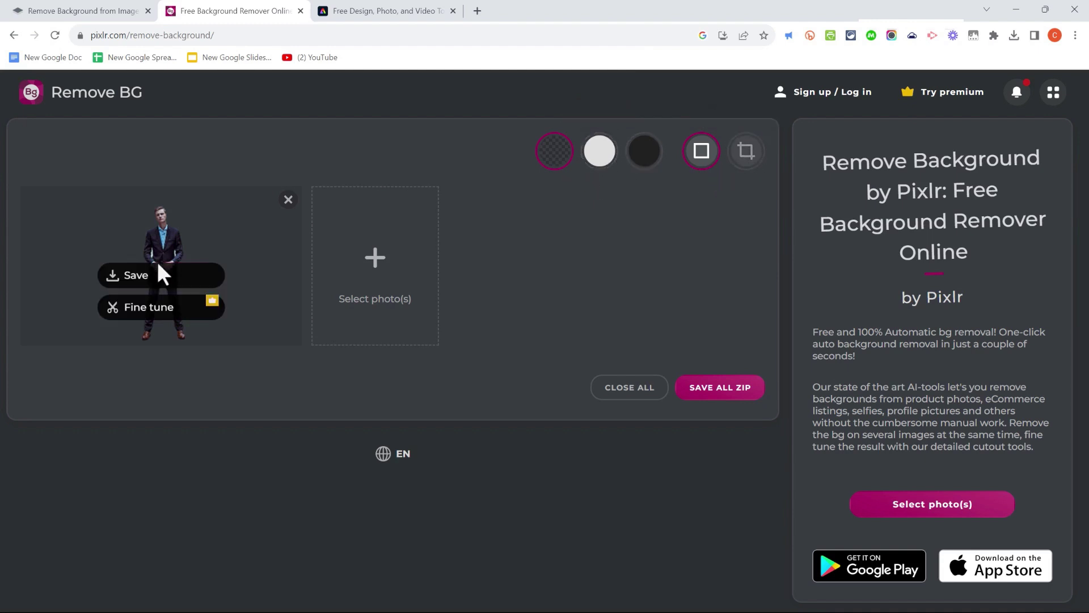
click(140, 282)
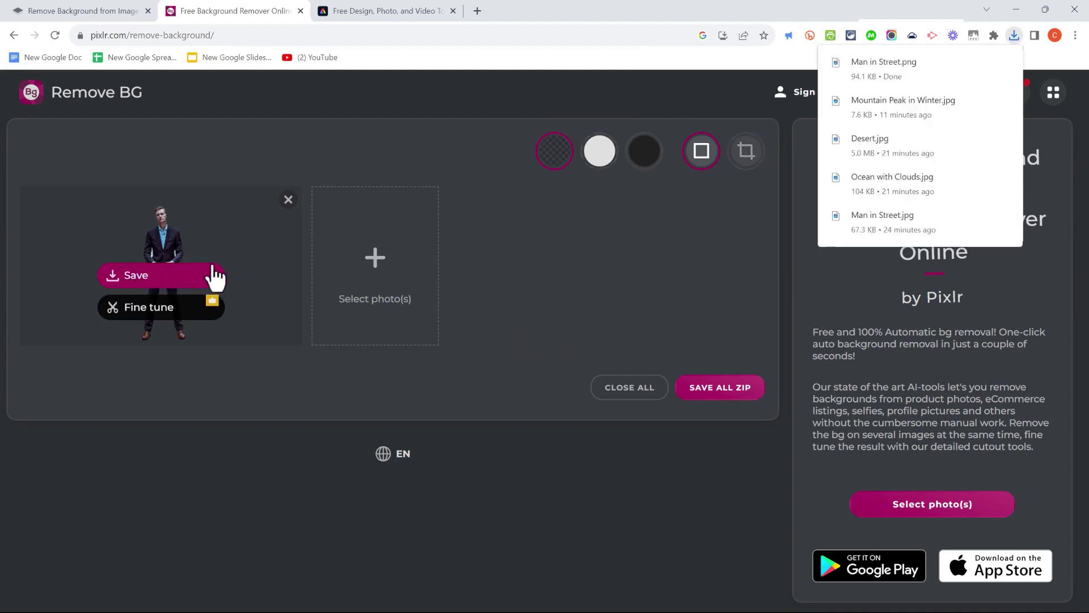
click(876, 64)
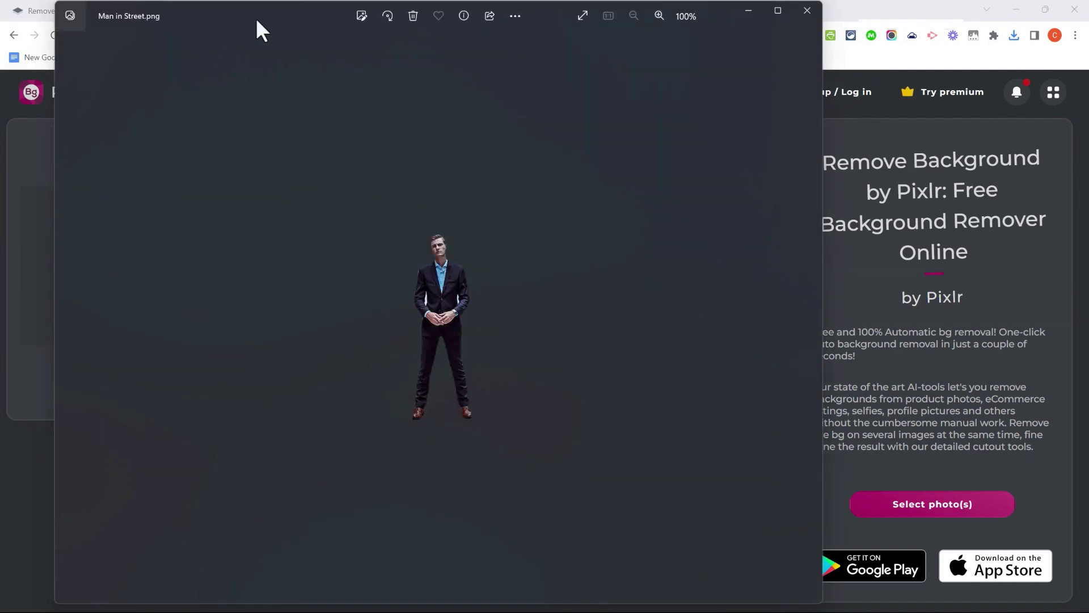
drag(258, 29, 255, 116)
click(804, 97)
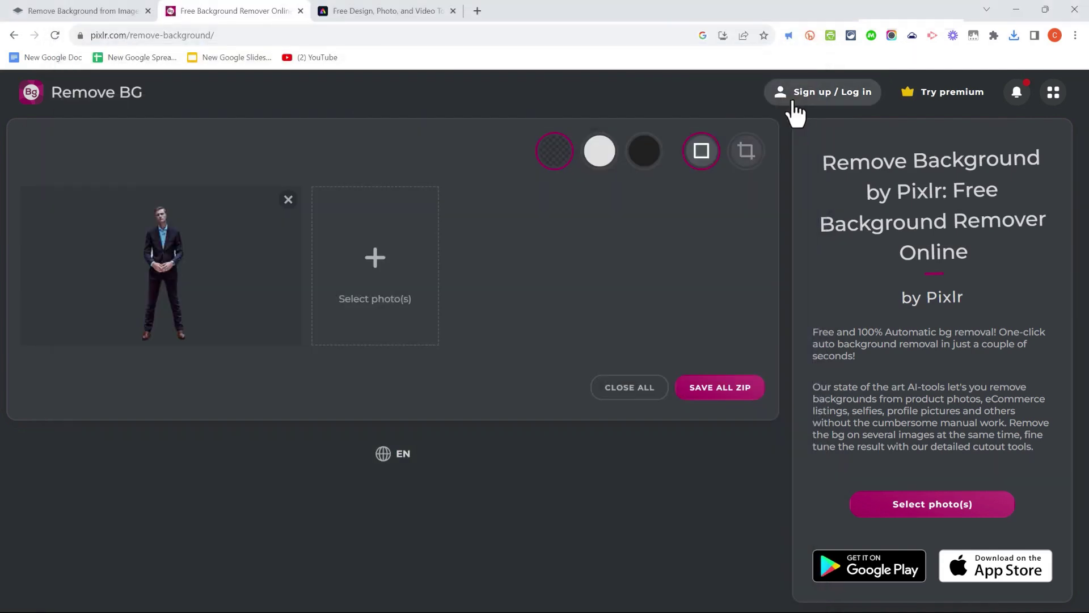
Step: Run Adobe Express's Remove Background quick action on the Man in Street photo from the device
click(393, 13)
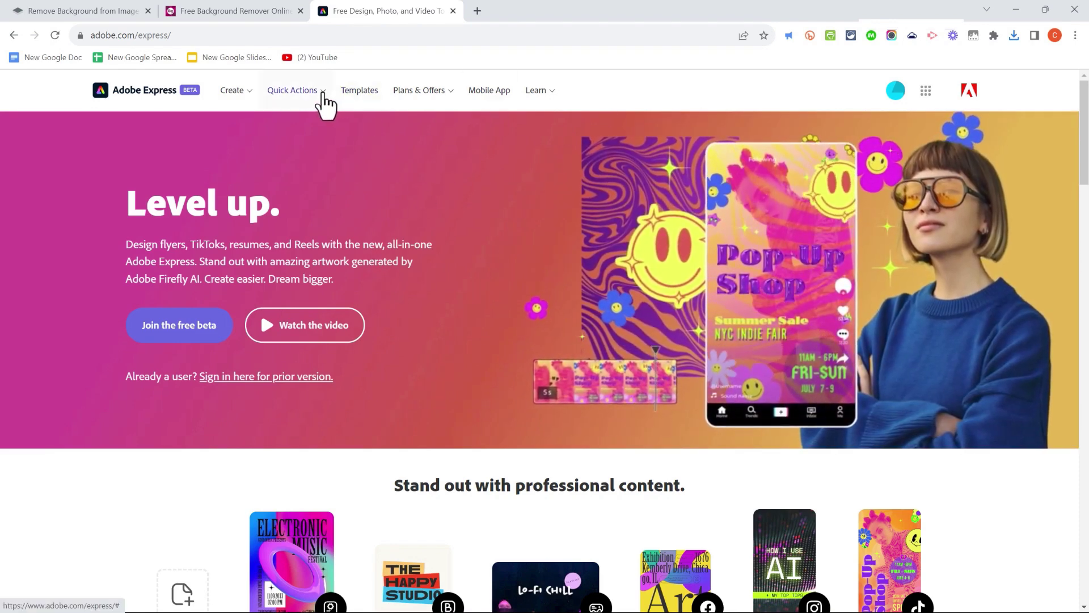
click(323, 94)
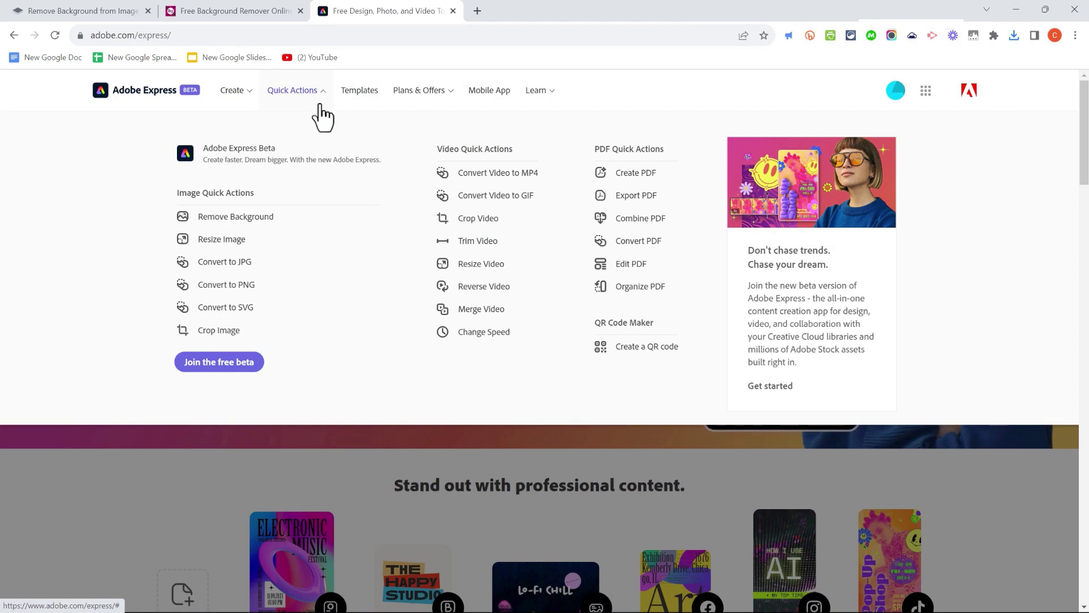
click(240, 225)
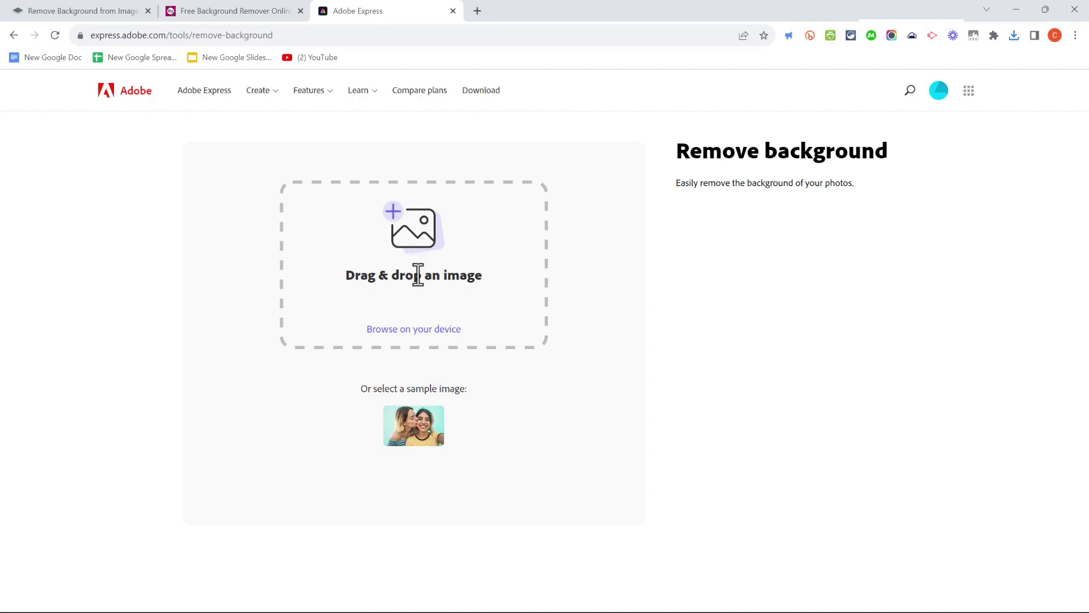
click(429, 328)
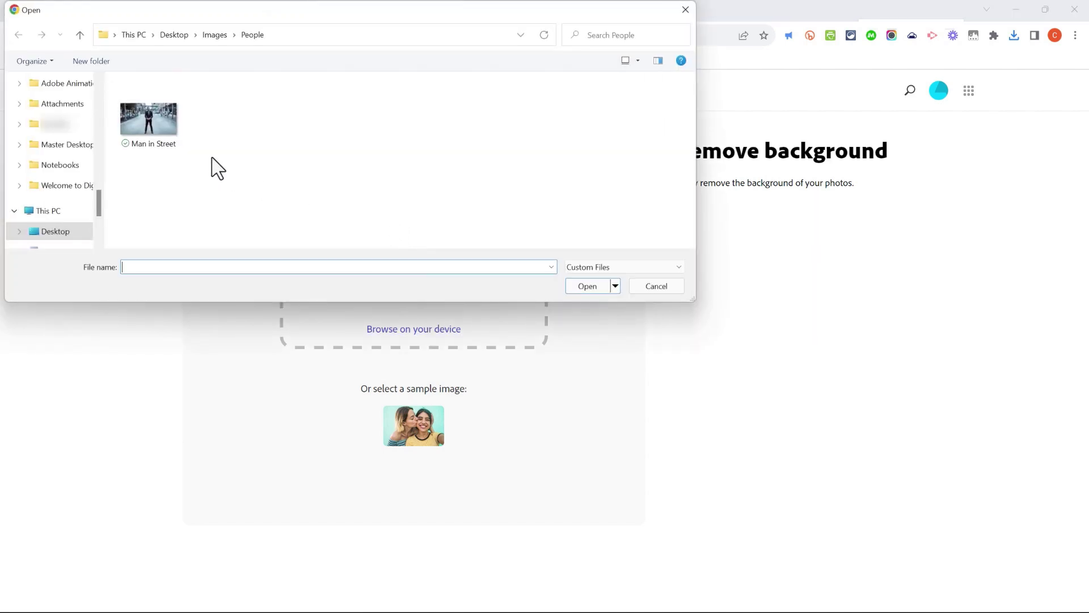
double_click(161, 139)
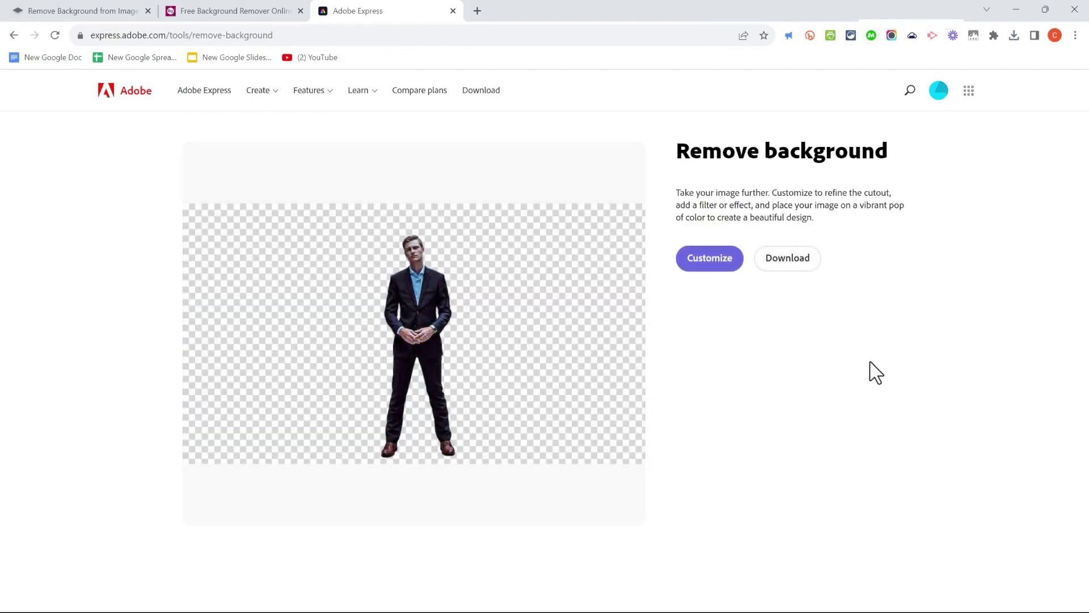
Step: Open the cutout in a new design and drag its corners until the man spans the canvas height
click(724, 260)
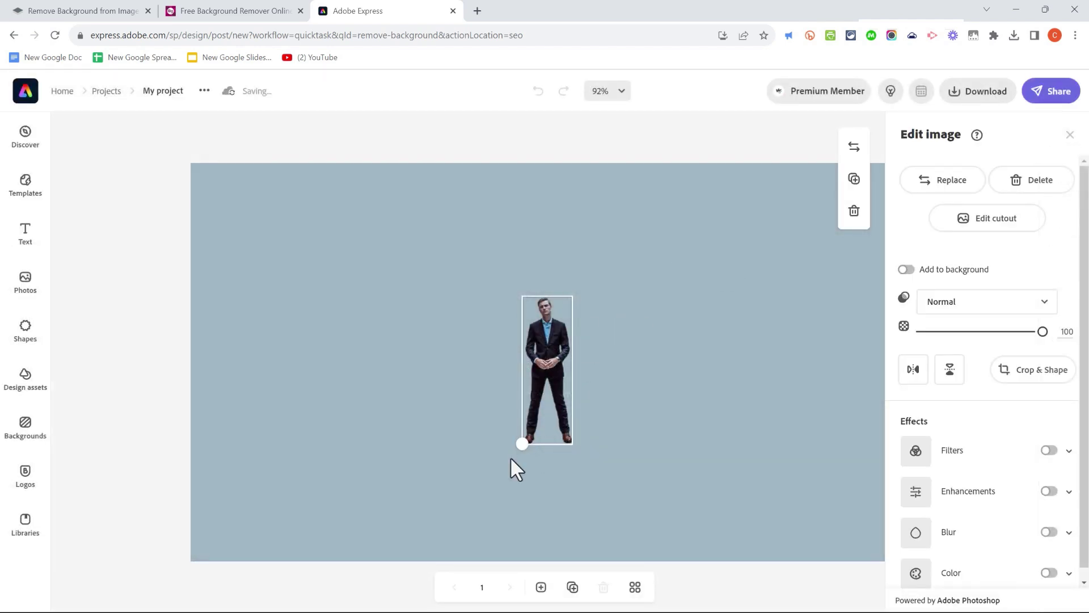
drag(522, 443, 410, 562)
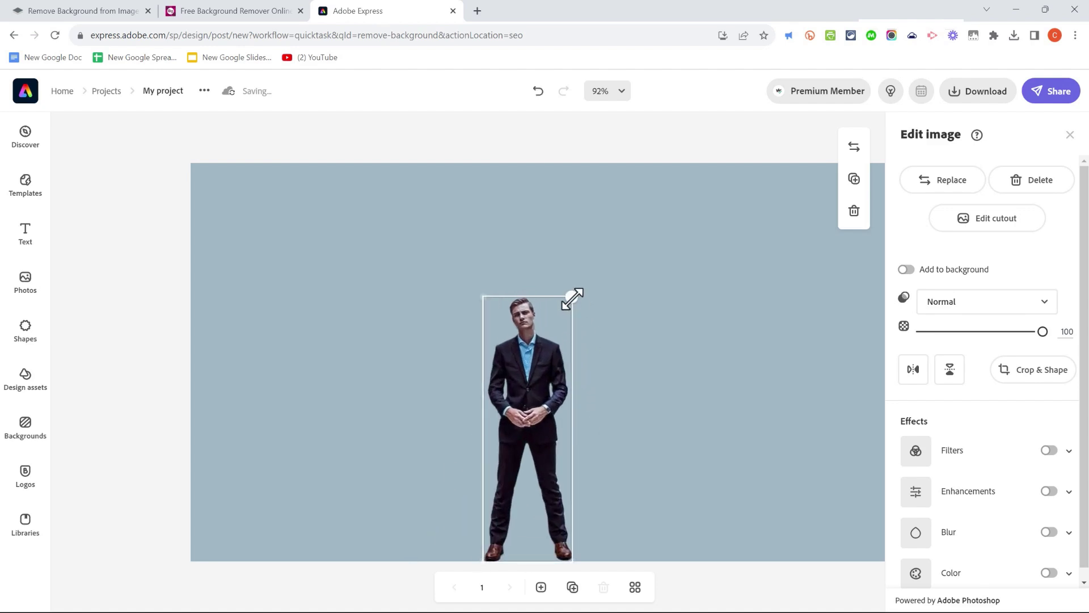
drag(573, 298, 692, 208)
click(97, 266)
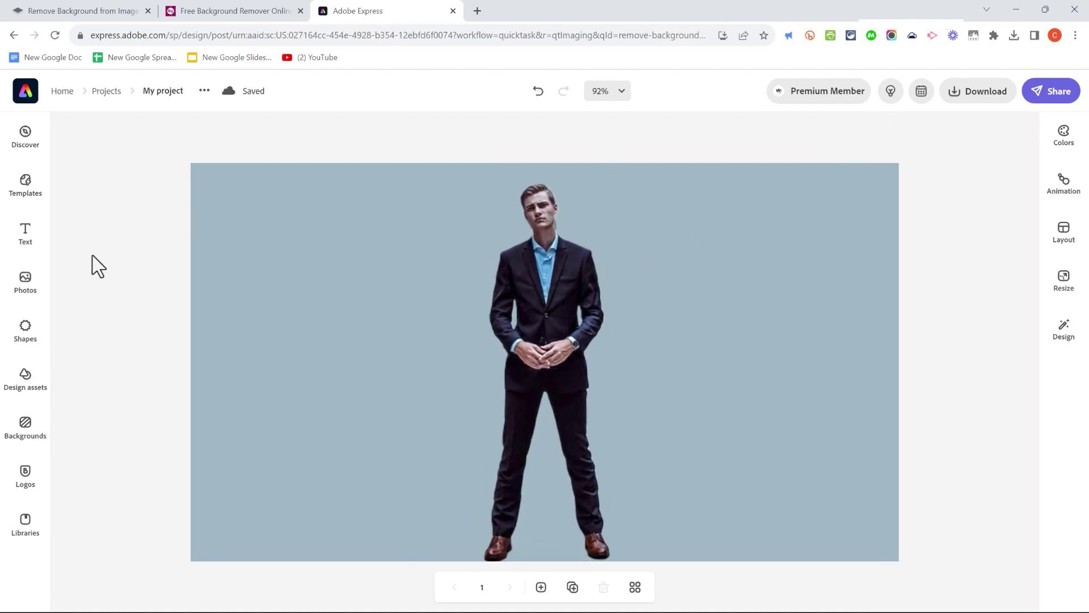
click(27, 281)
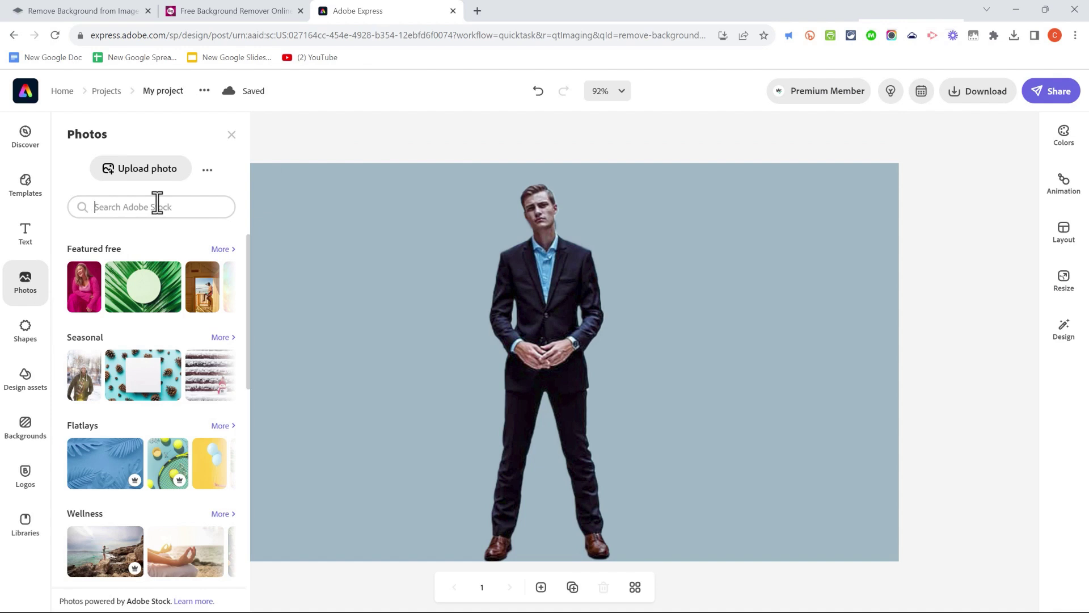
Step: Add an 'ocean' stock photo, layer it below the man, and snap it to the left edge
key(Return)
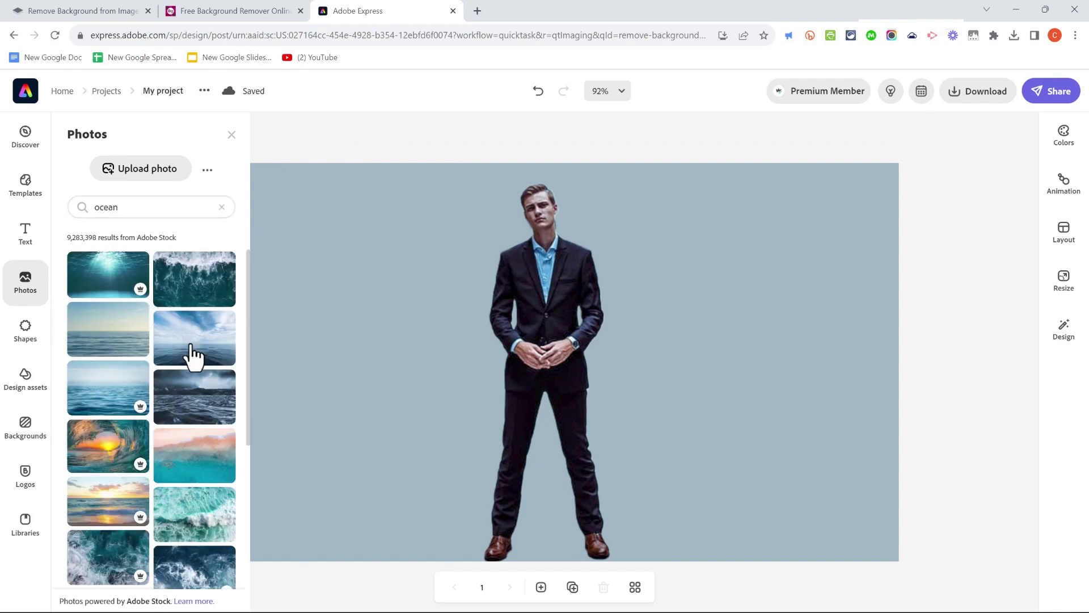
drag(193, 355, 538, 294)
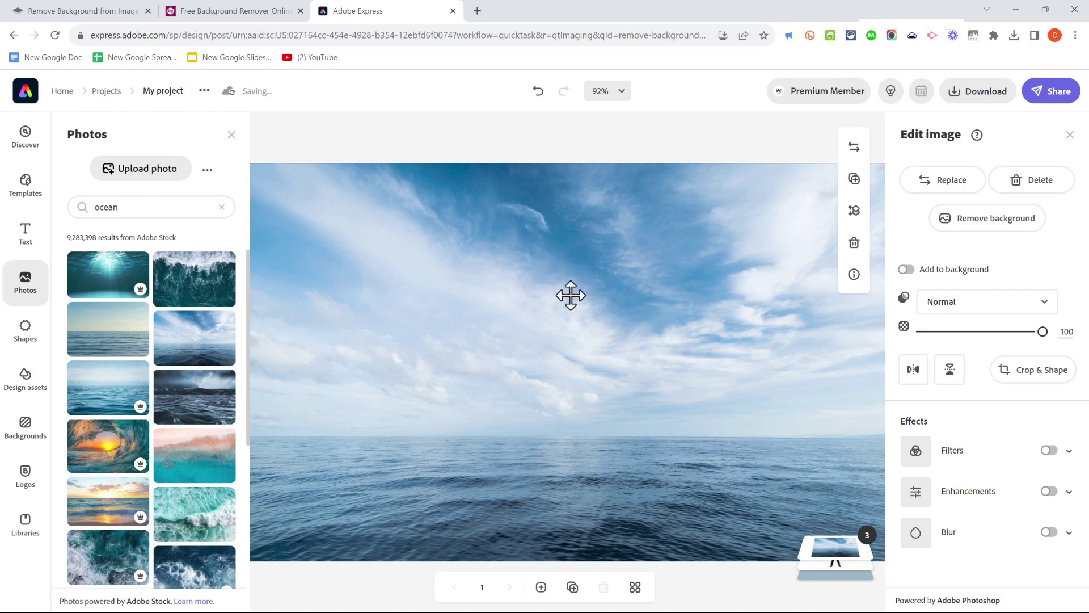
click(817, 546)
drag(836, 477, 849, 526)
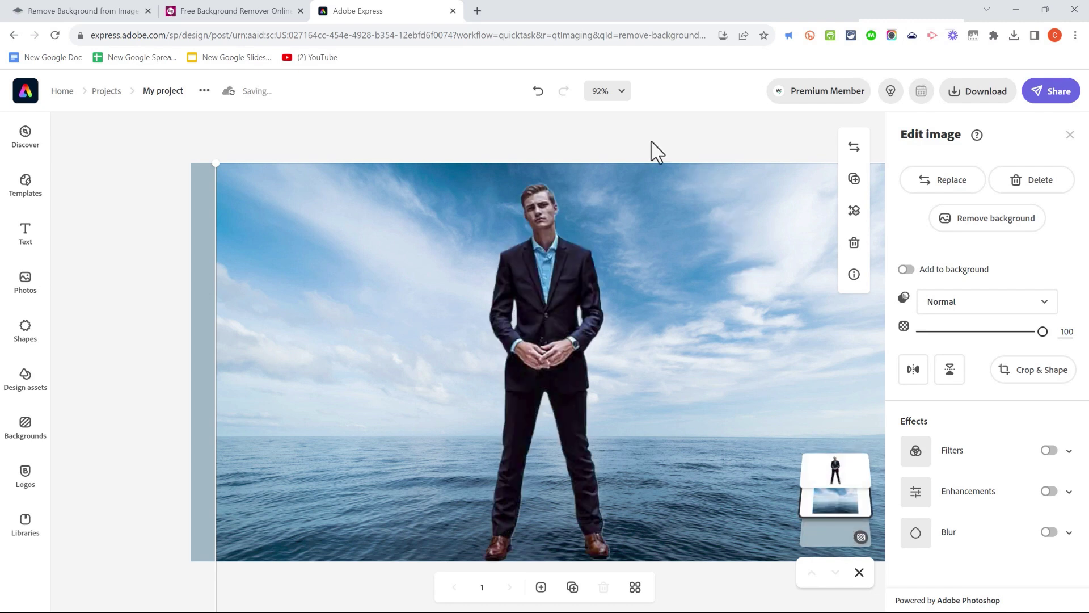
click(630, 146)
drag(391, 363, 365, 359)
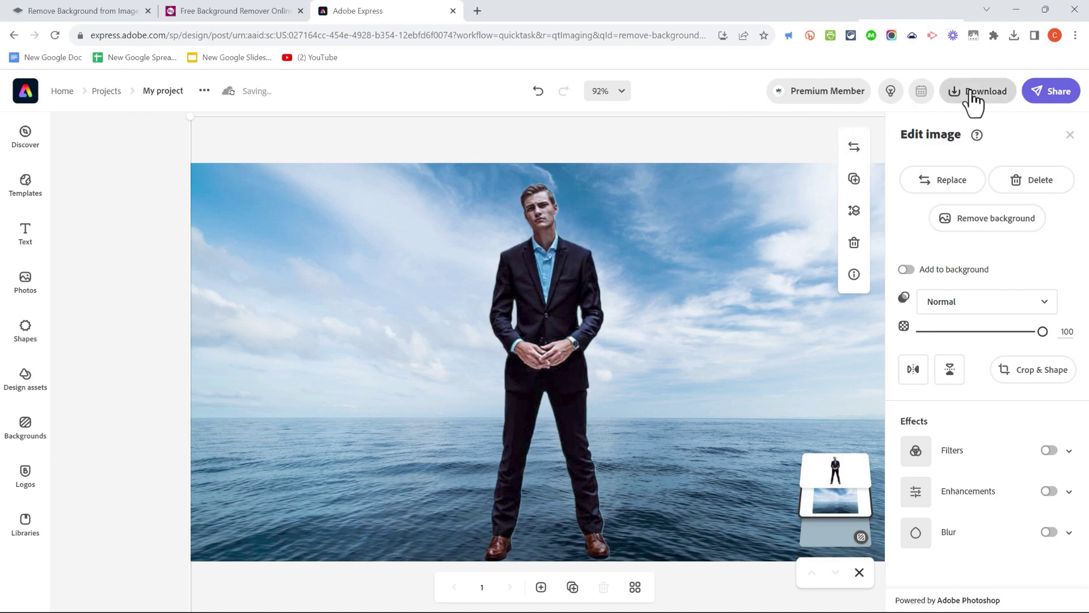
Step: Download the ocean composite as My project-1.png, close the viewer, and return to remove.bg
click(974, 97)
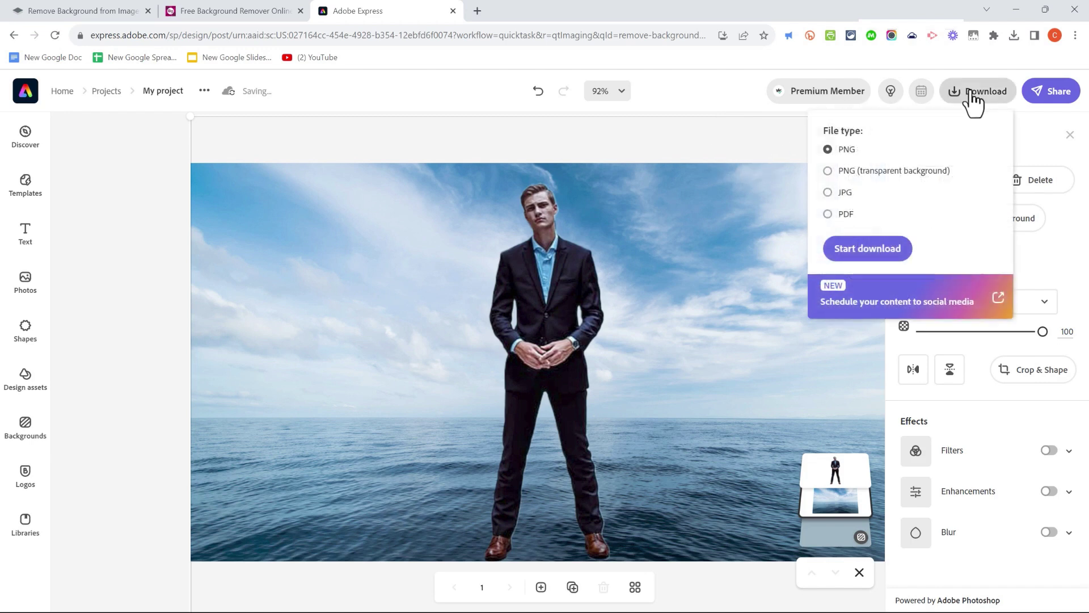
click(866, 252)
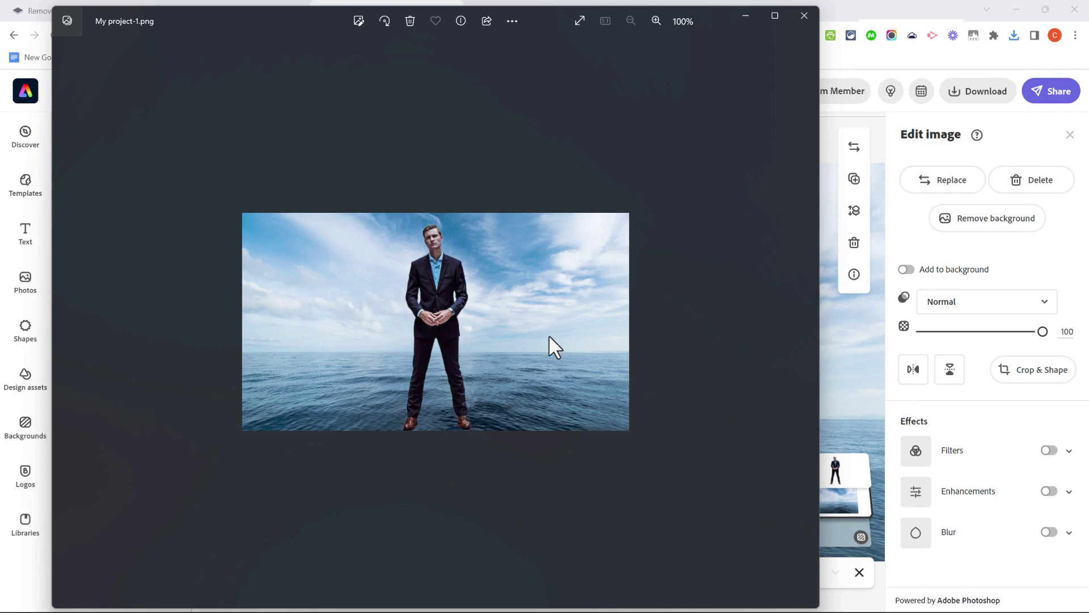
key(alt+F4)
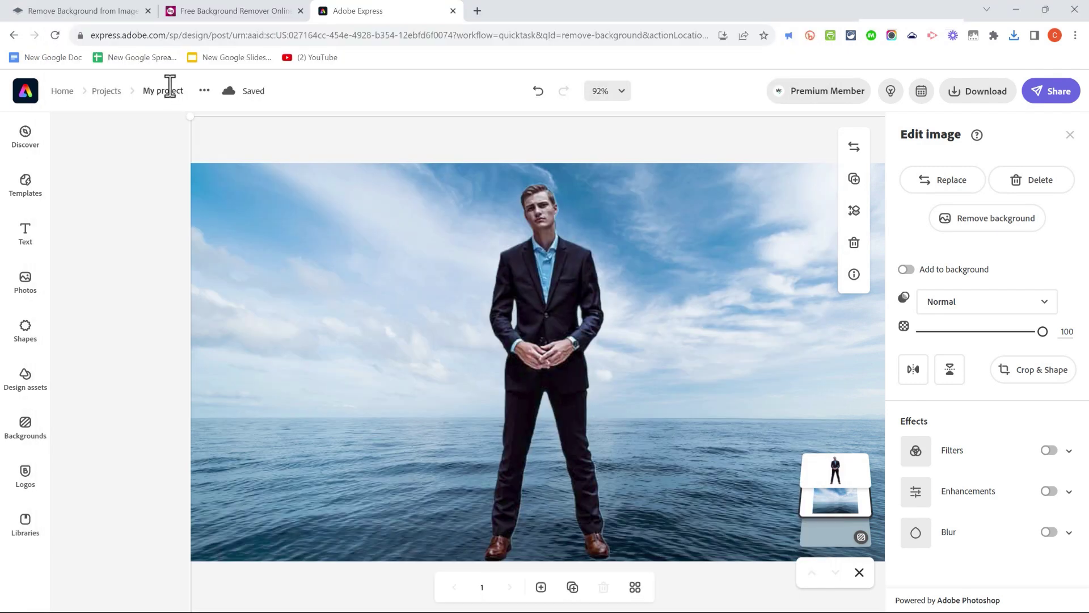
click(84, 18)
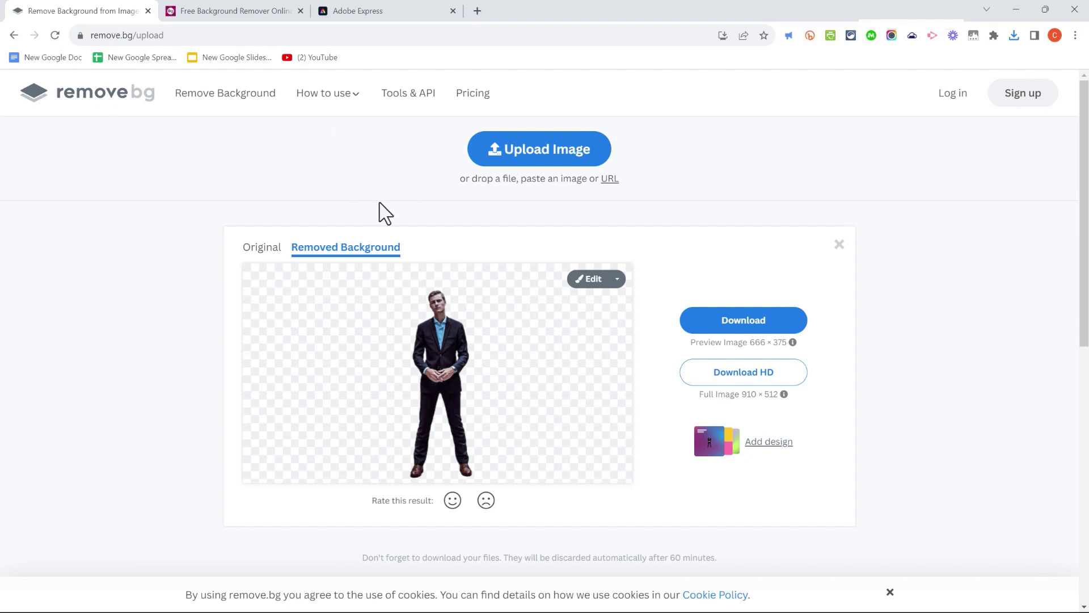
Step: Switch among the Pixlr, remove.bg and Adobe Express tabs, ending on the ocean design
click(236, 11)
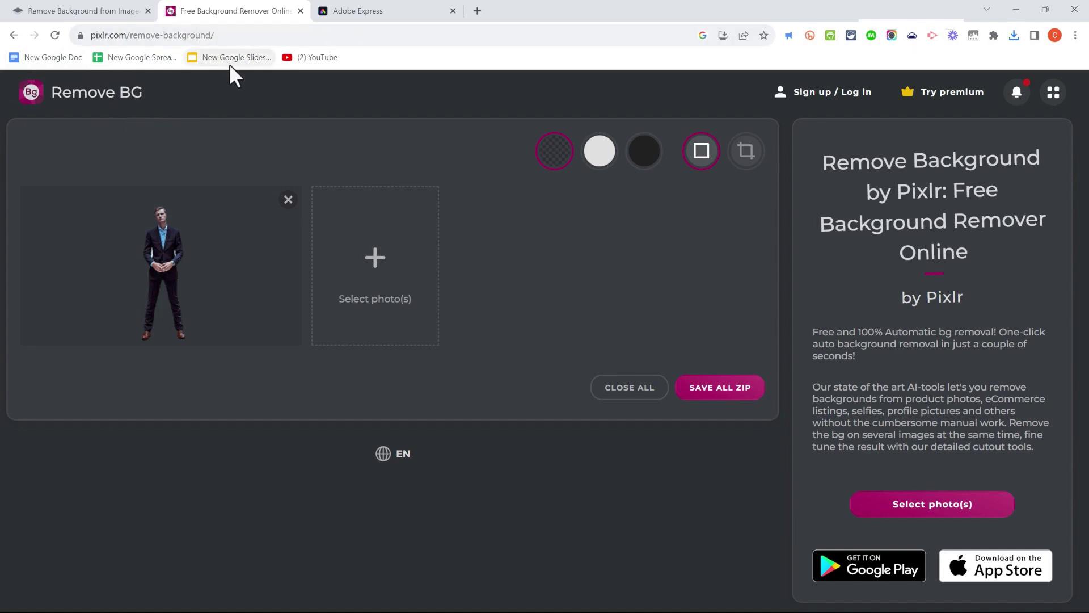
click(92, 12)
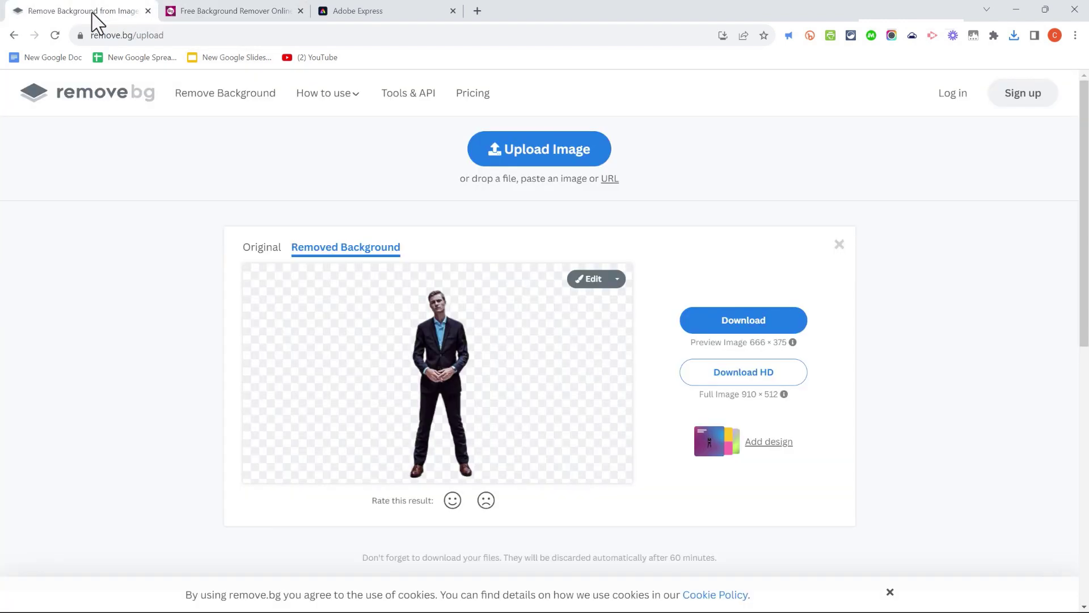
click(216, 11)
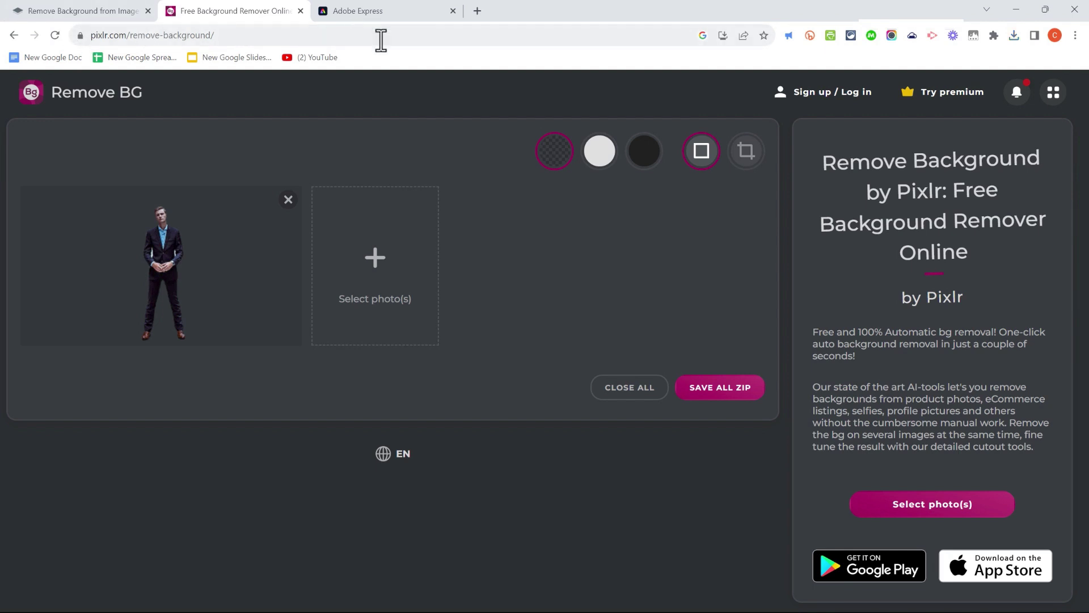
click(413, 13)
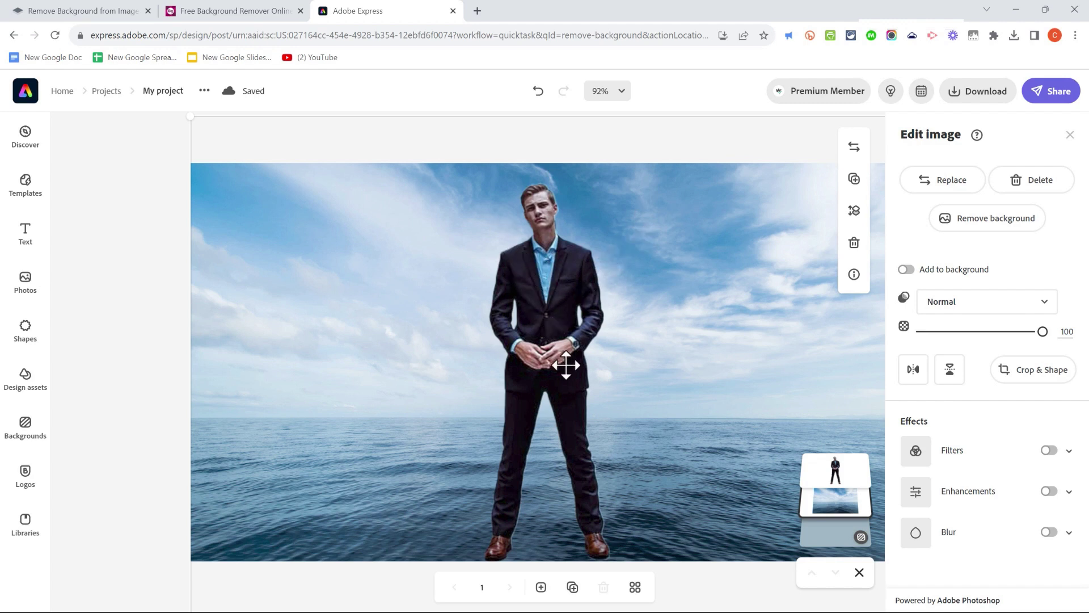
Step: Move the cut-out man to the left side of the ocean scene, aligned with the snap guide
drag(564, 365, 350, 359)
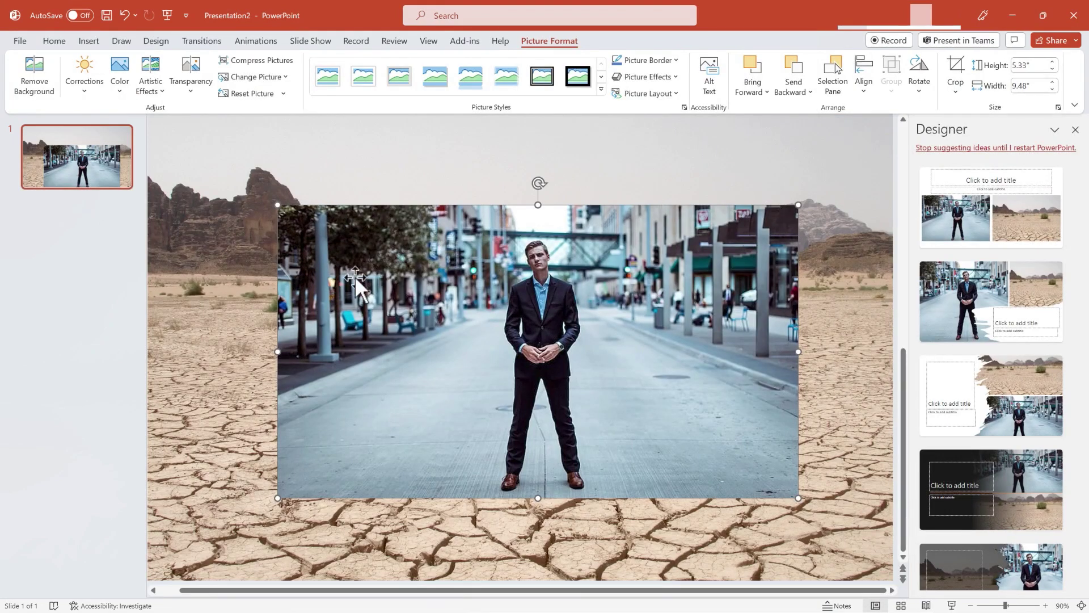
Step: Enlarge and reposition the street photo on the desert slide, then start Remove Background
drag(641, 321, 628, 382)
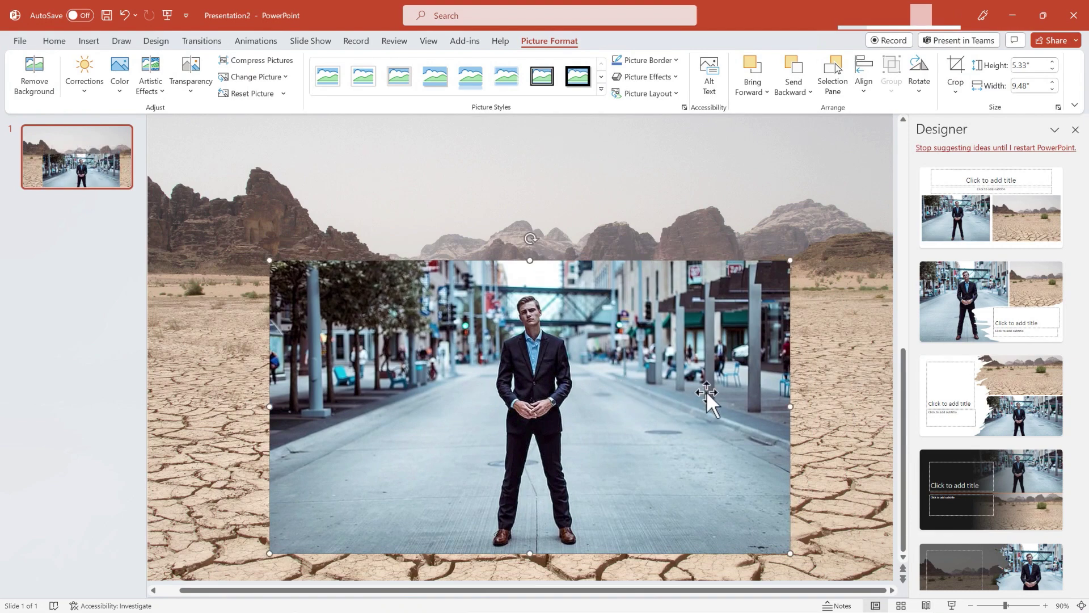
drag(790, 261, 672, 255)
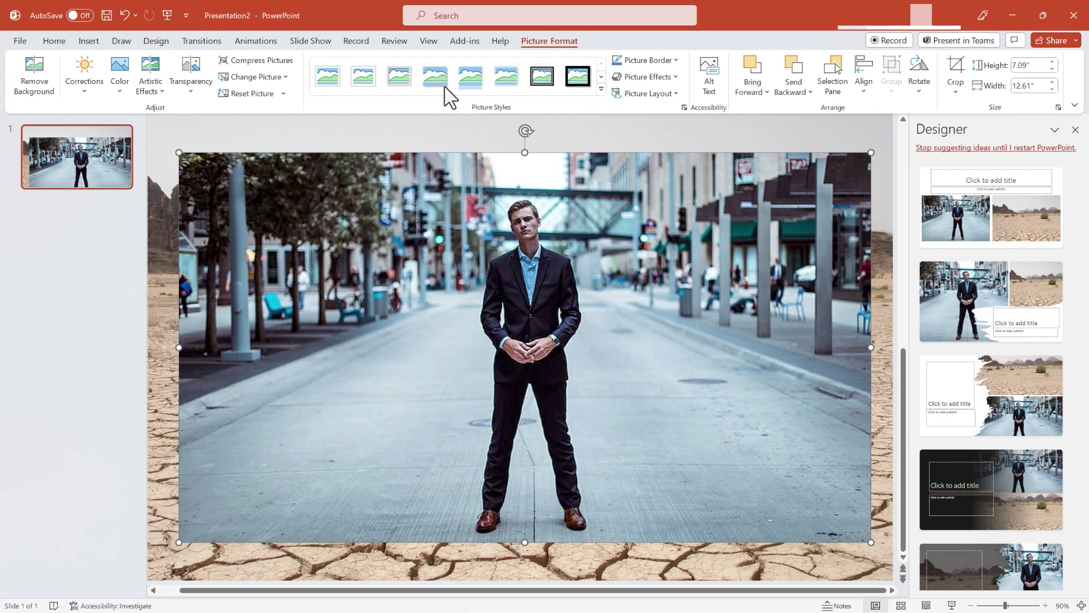
click(28, 83)
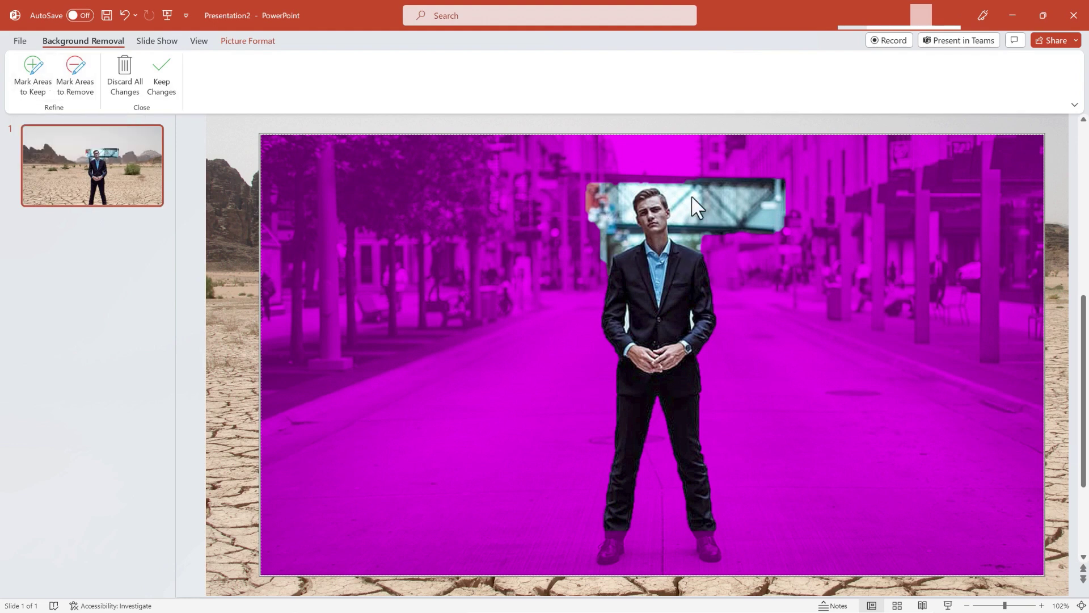
Step: Mark the sign behind the head for removal and both shoes to keep
click(85, 85)
mouse_move(596, 180)
mouse_down()
mouse_move(629, 176)
mouse_move(599, 243)
mouse_move(616, 263)
mouse_move(628, 211)
mouse_up()
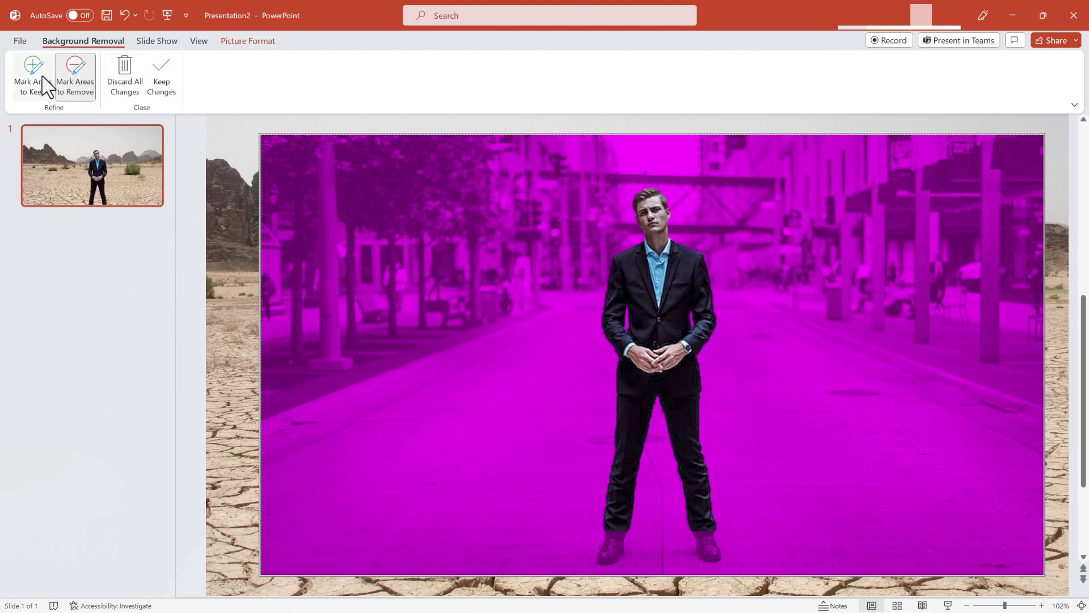
click(24, 84)
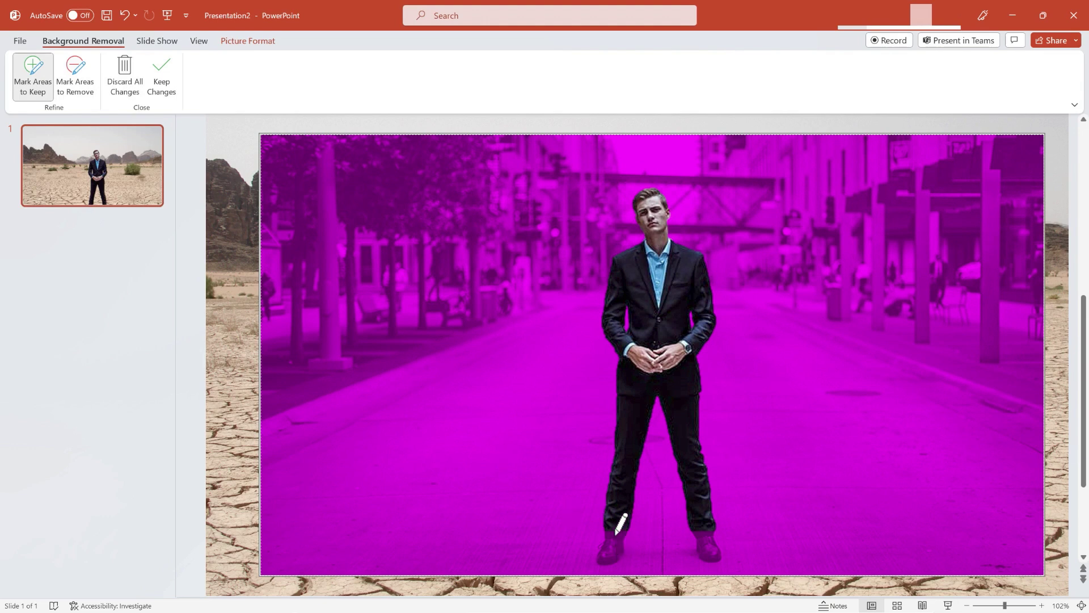
drag(618, 530, 608, 555)
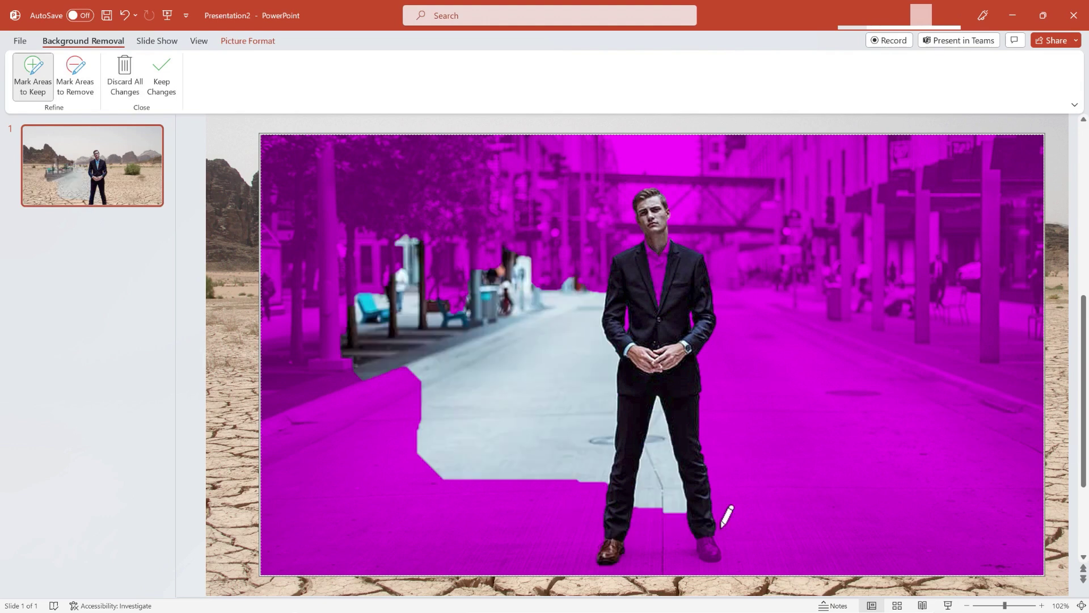
drag(708, 525, 711, 555)
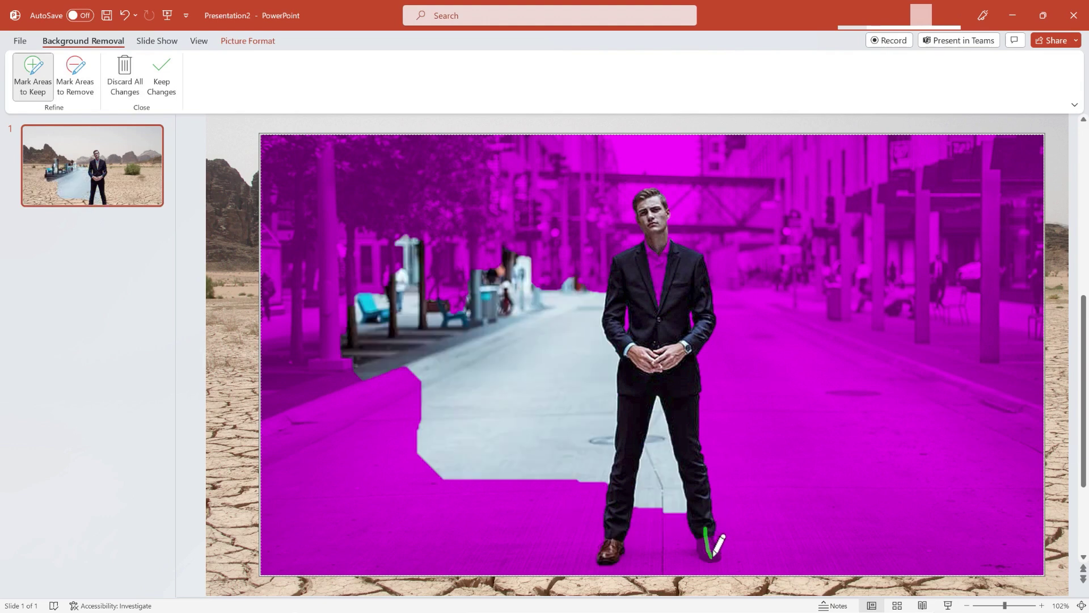
Step: Mark the street and the gap between the legs for removal, and the shirt to keep
click(76, 80)
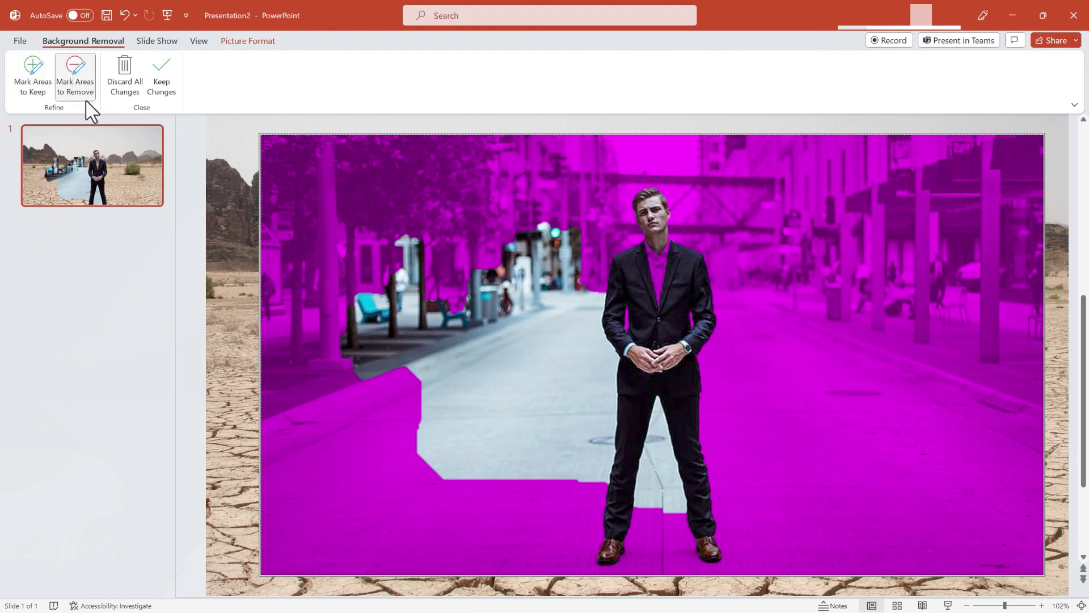
drag(476, 328, 472, 491)
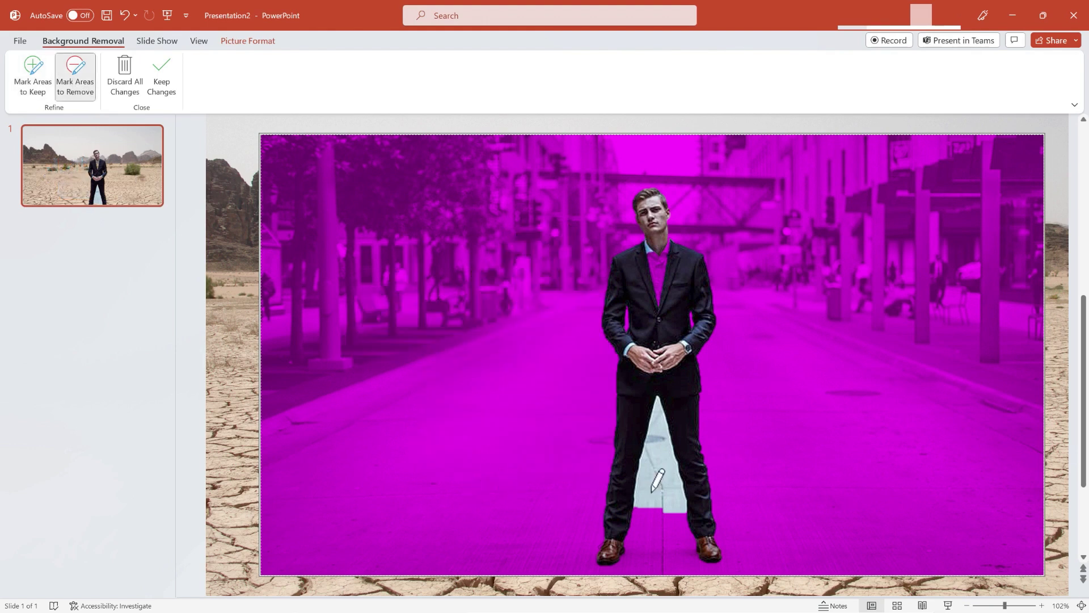
drag(658, 426, 656, 488)
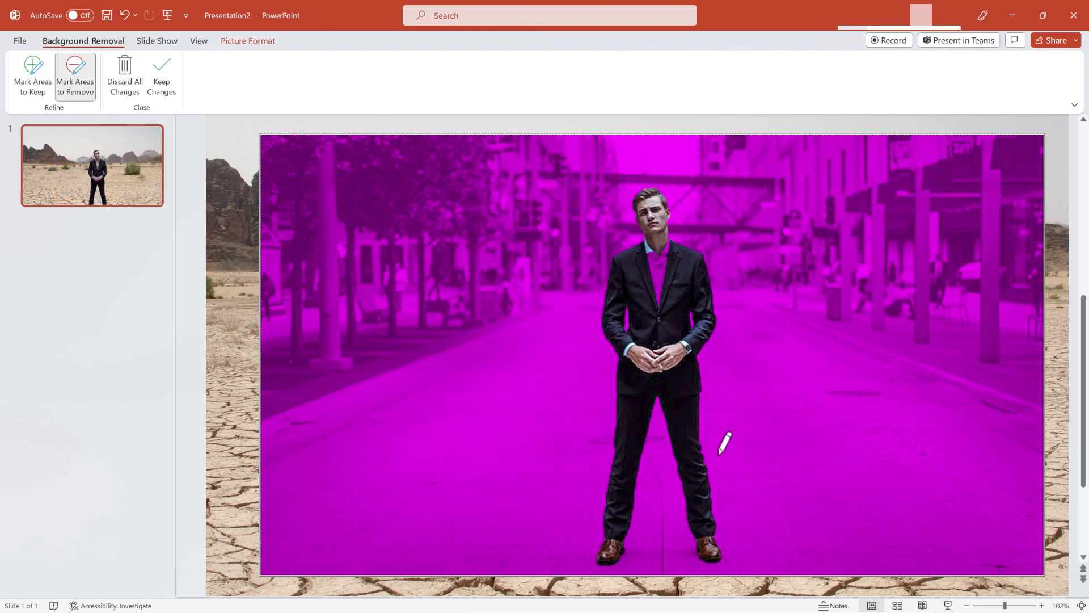
click(33, 77)
drag(654, 278, 670, 272)
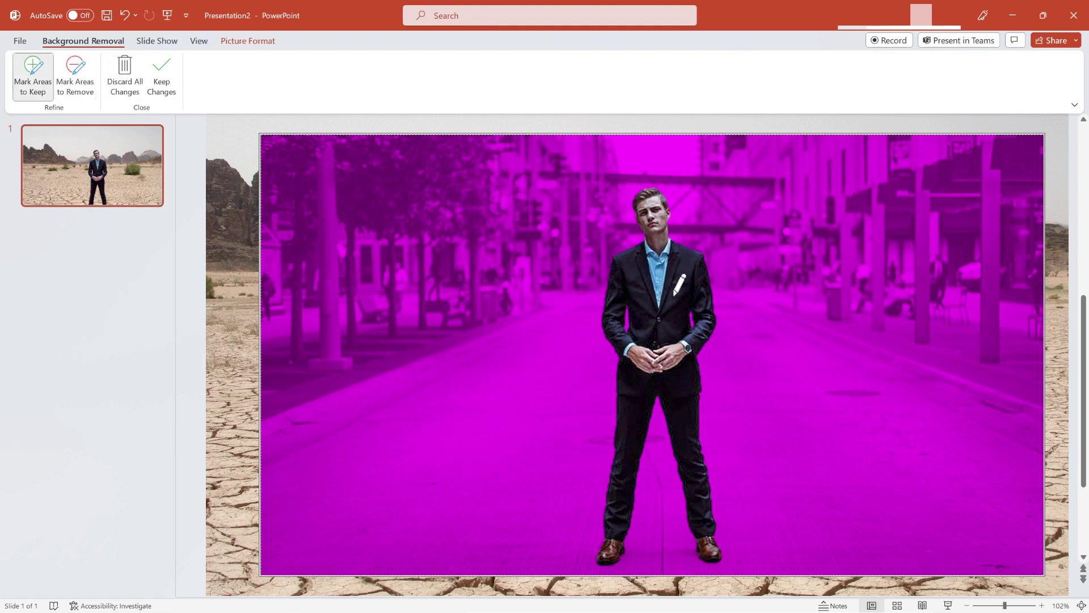
Step: Keep the background-removal changes, leaving the man standing in the desert
click(161, 80)
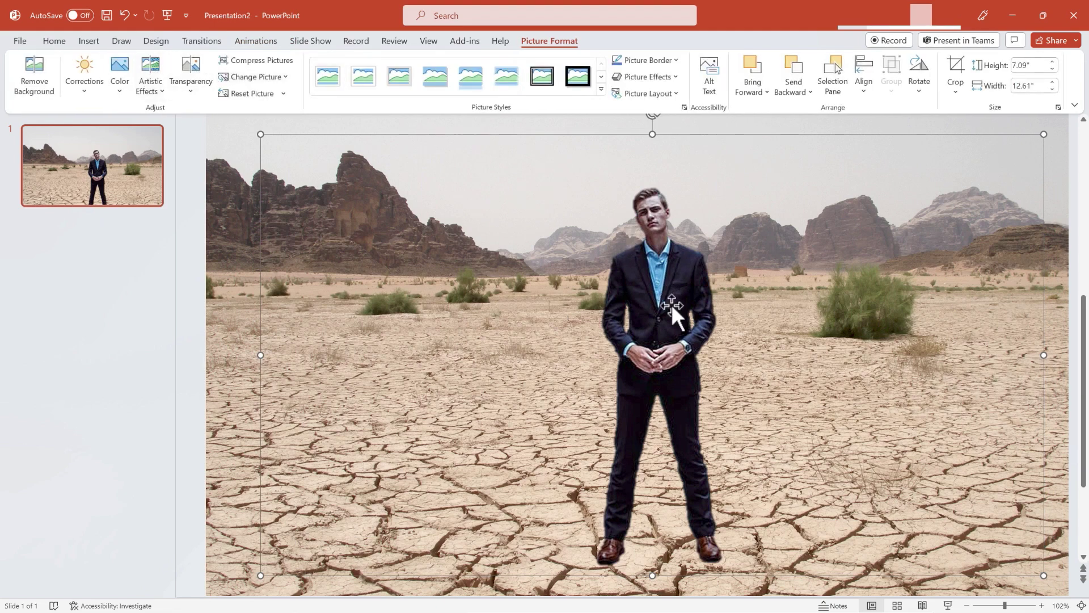
drag(604, 305, 577, 319)
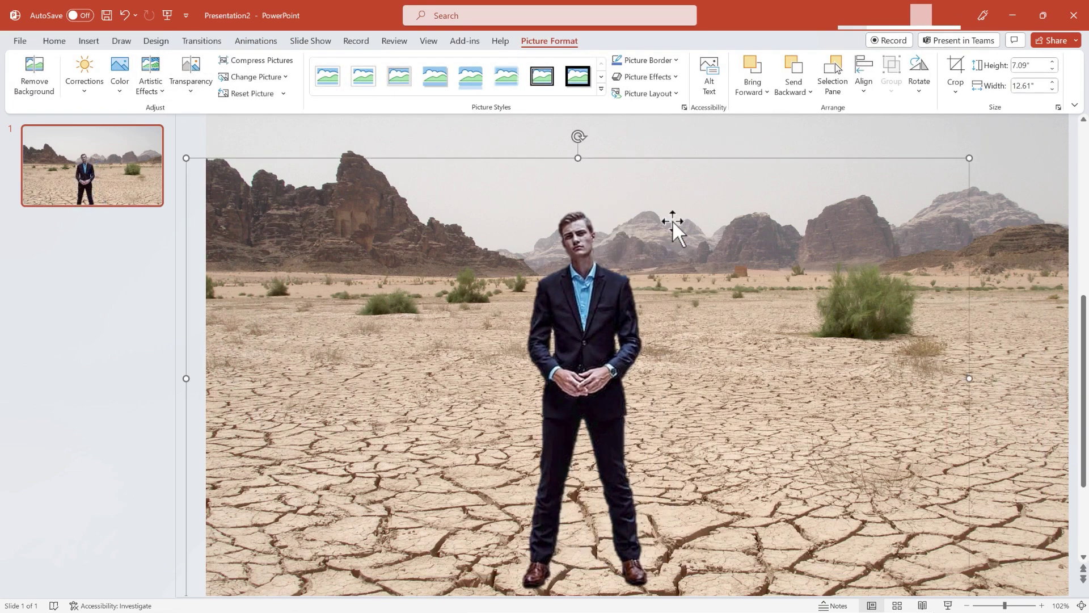
key(ctrl+z)
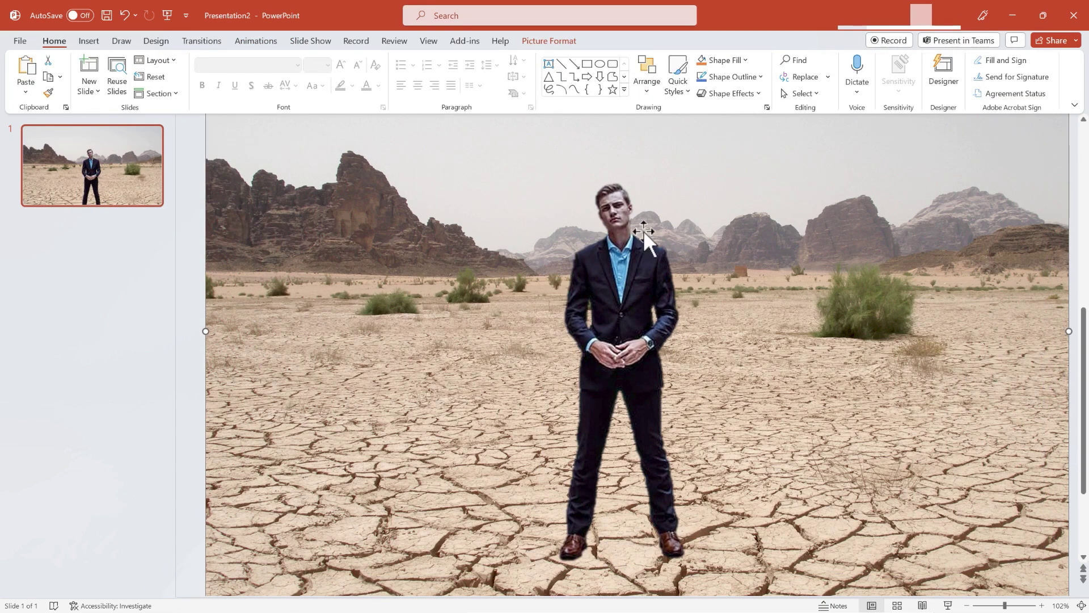
Step: Save a copy of the slide as a PNG image named 'Man in Desert'
click(18, 41)
click(34, 215)
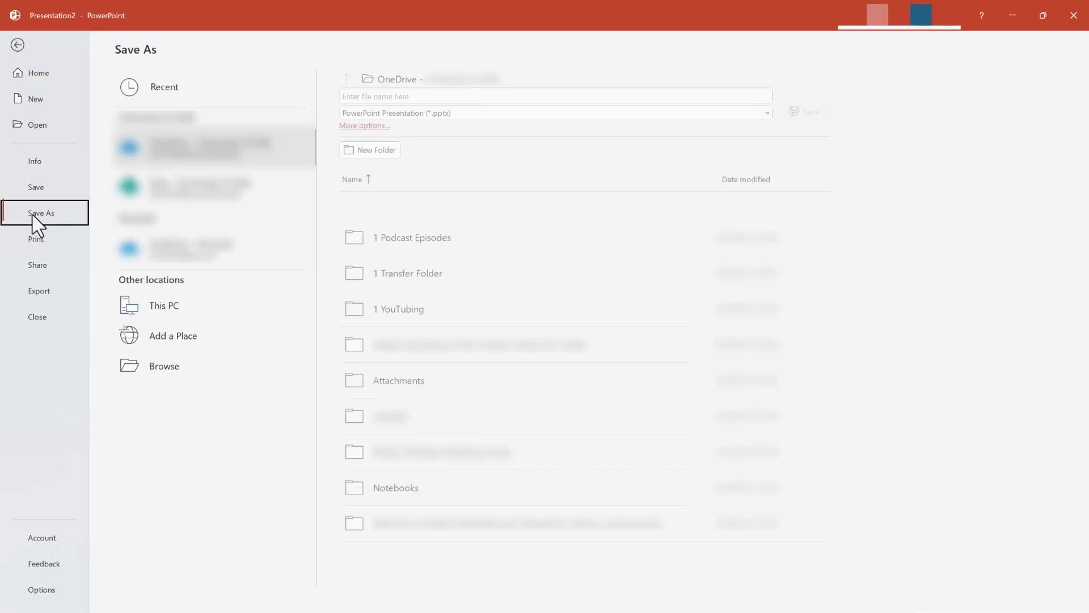
click(402, 96)
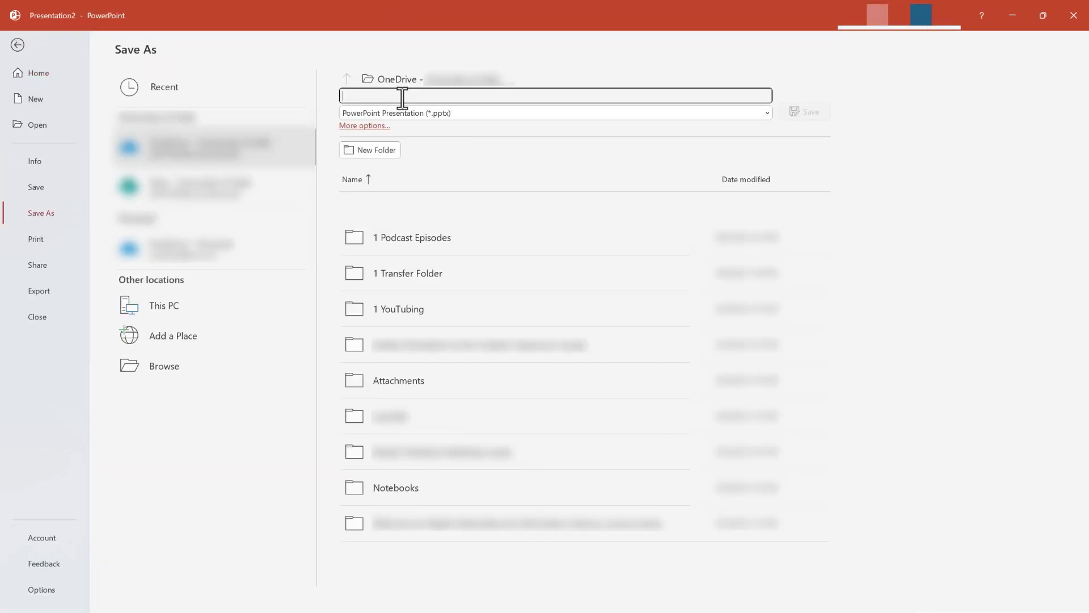
text(Man in Desert)
click(461, 113)
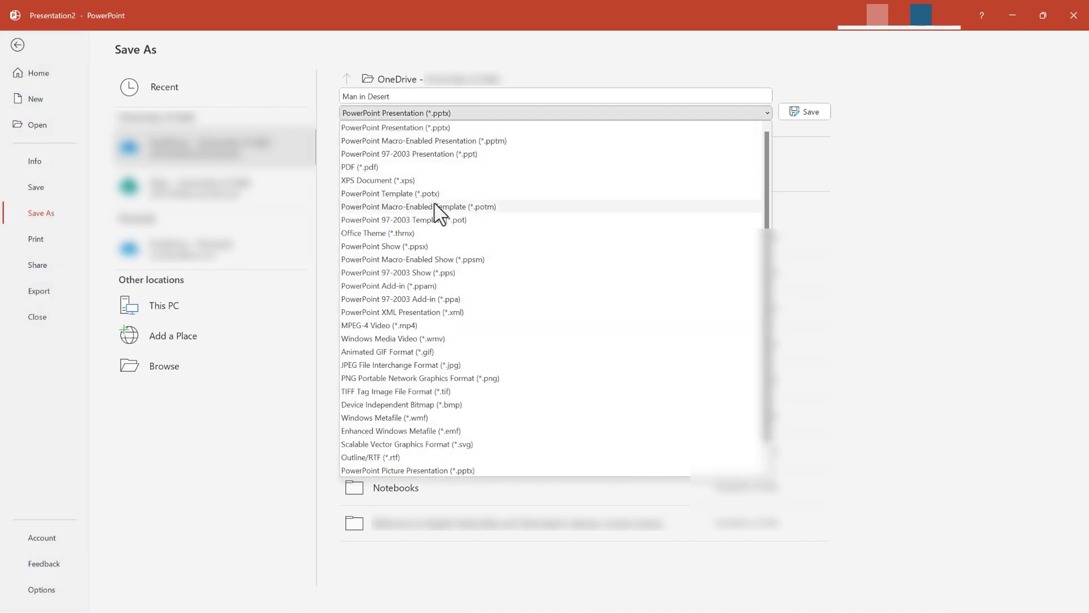
click(380, 379)
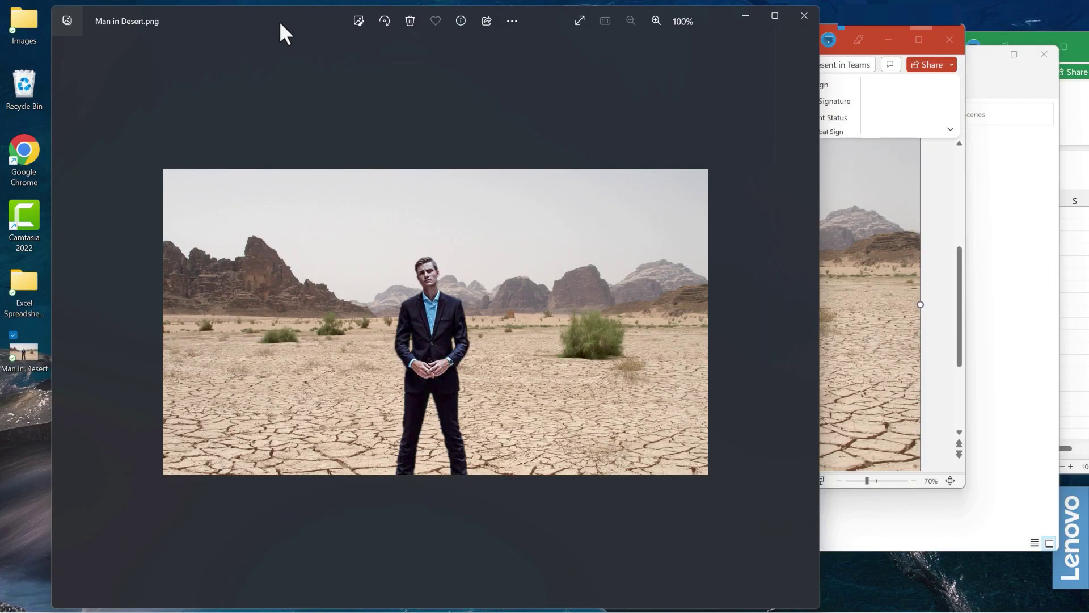
Step: Open the Man in Desert image, move the man over the mountain picture, and select the mountain picture
double_click(280, 22)
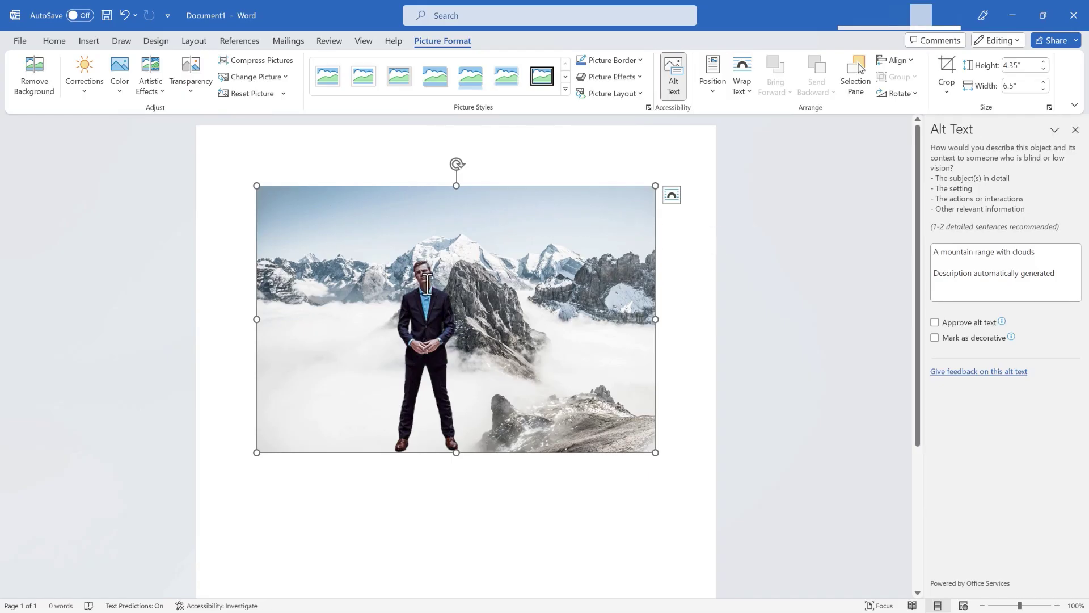
drag(426, 286, 348, 344)
click(575, 215)
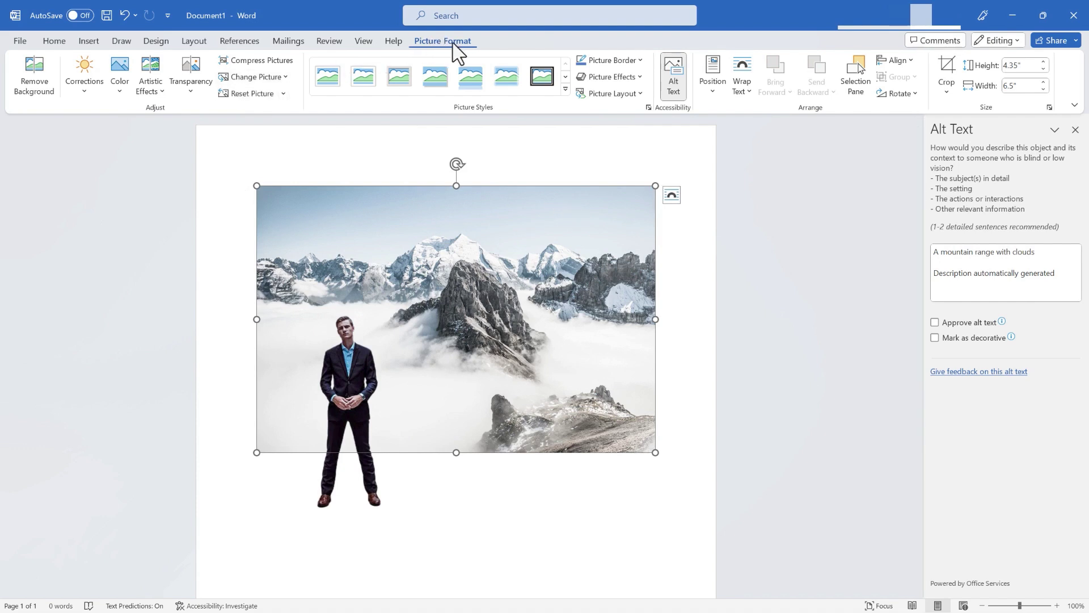
Step: Start Remove Background on the mountain picture and mark the area below the rock to keep
click(34, 68)
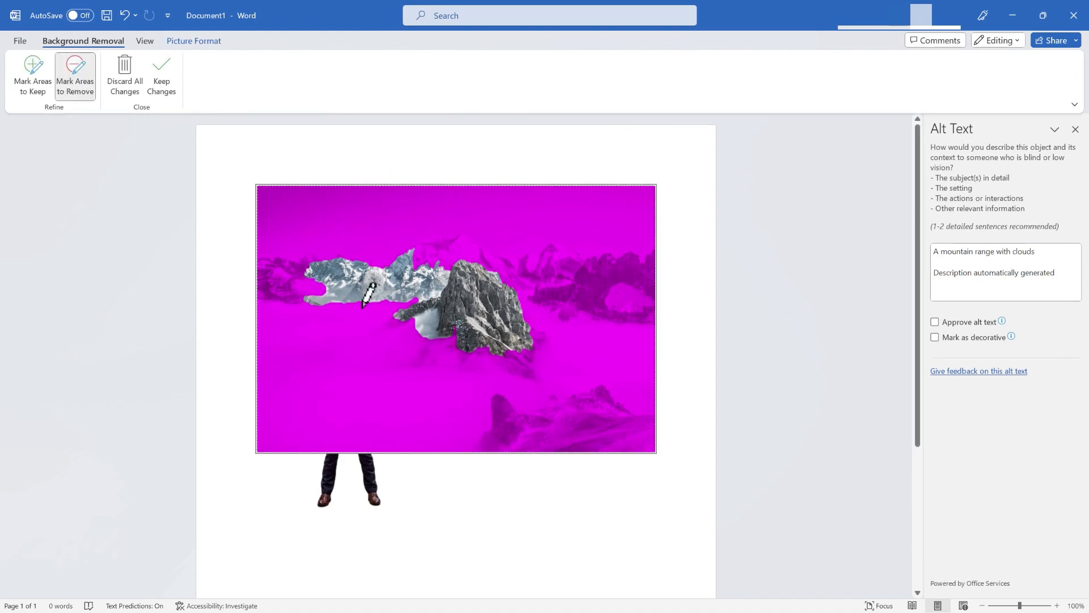
click(33, 86)
drag(461, 364, 457, 411)
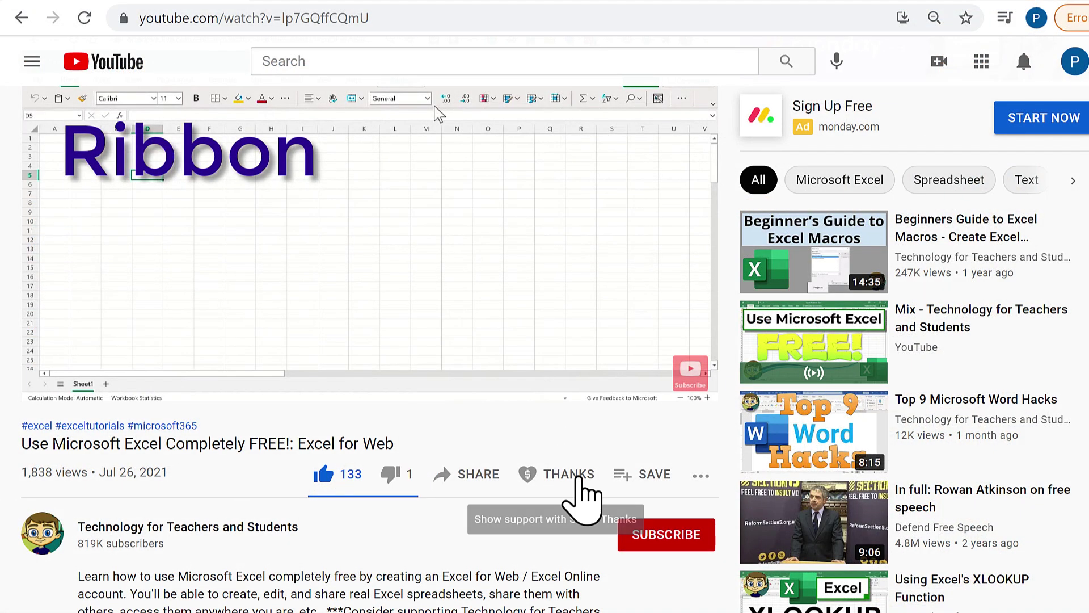
Step: Open the Super Thanks dialog under the Excel for Web video
click(568, 475)
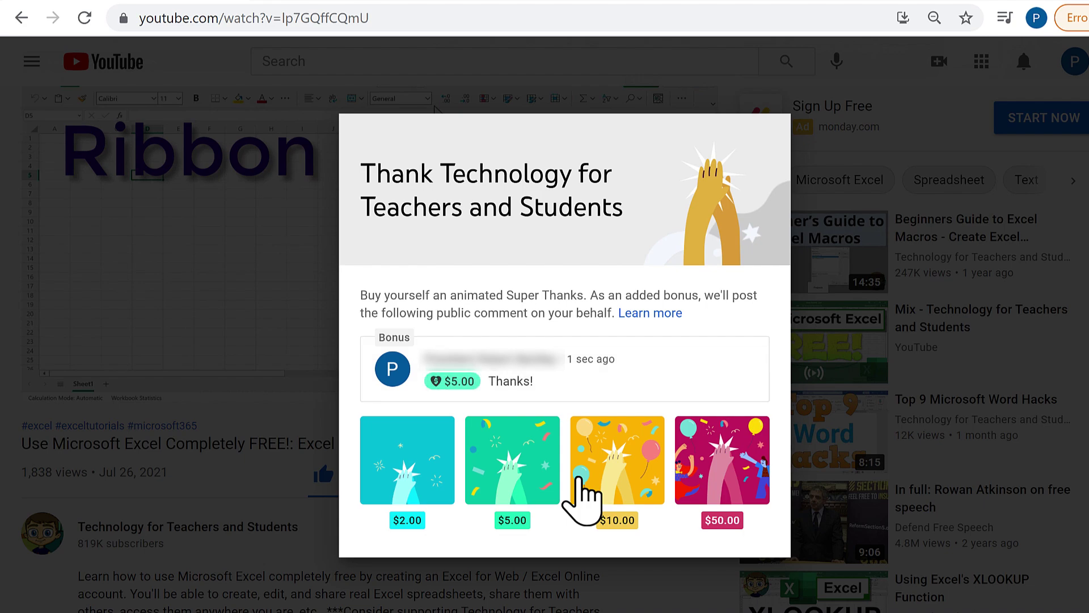